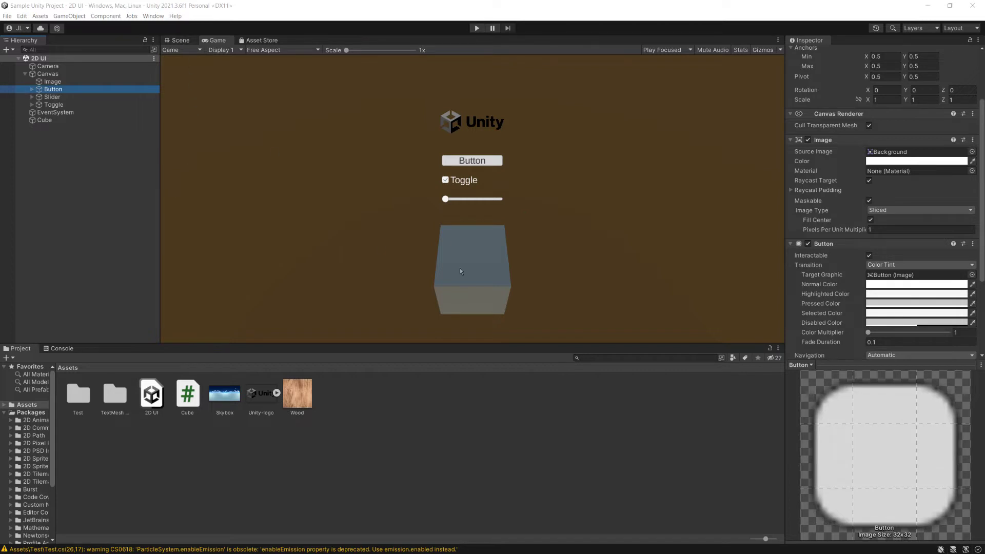
Examine the UI canvas and the event lists of the Button, Toggle and Slider components
click(180, 39)
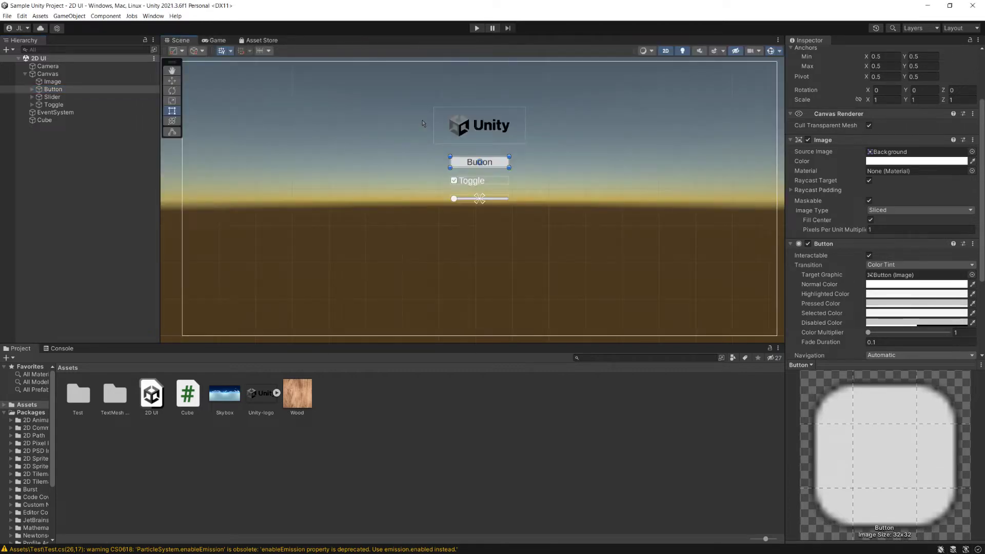
click(215, 40)
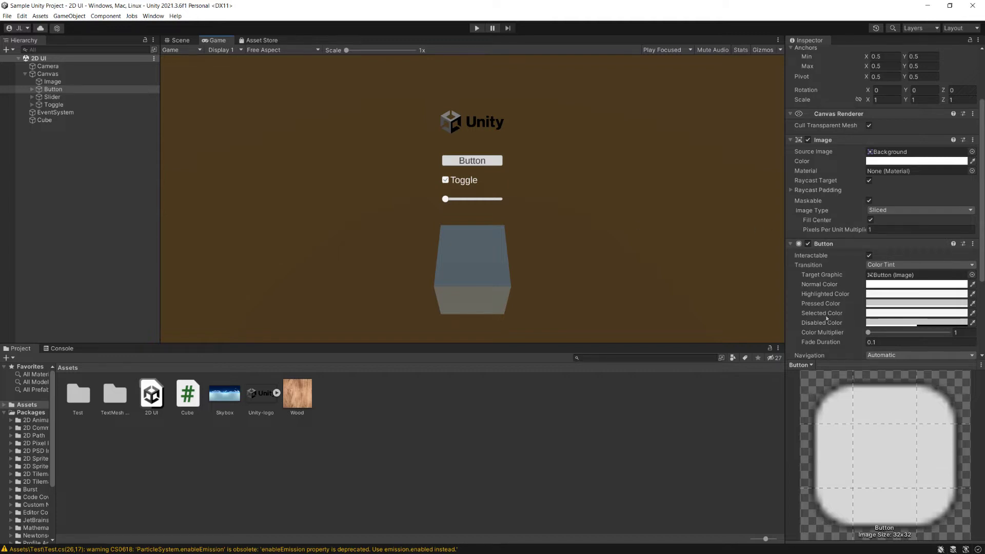
scroll(829, 252, down, 2)
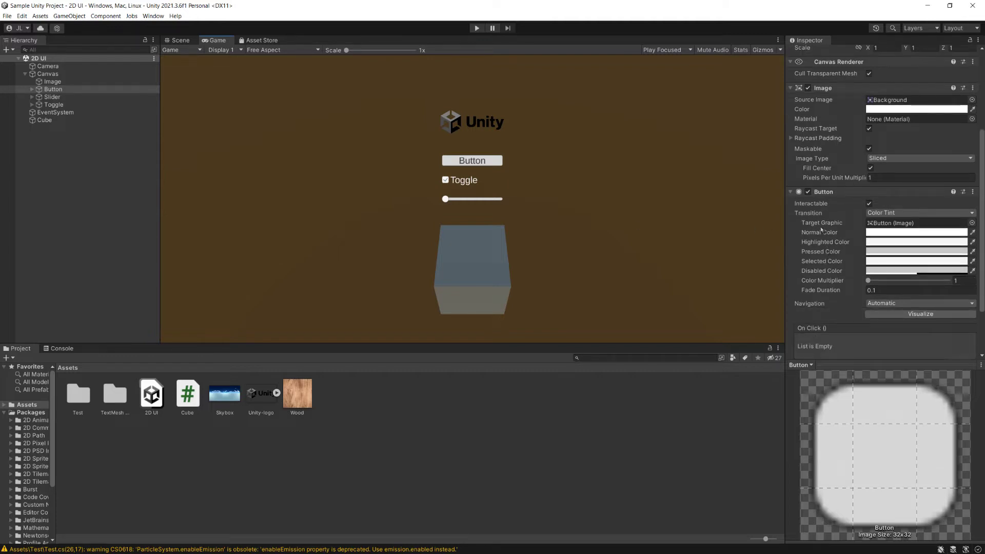
scroll(821, 229, down, 1)
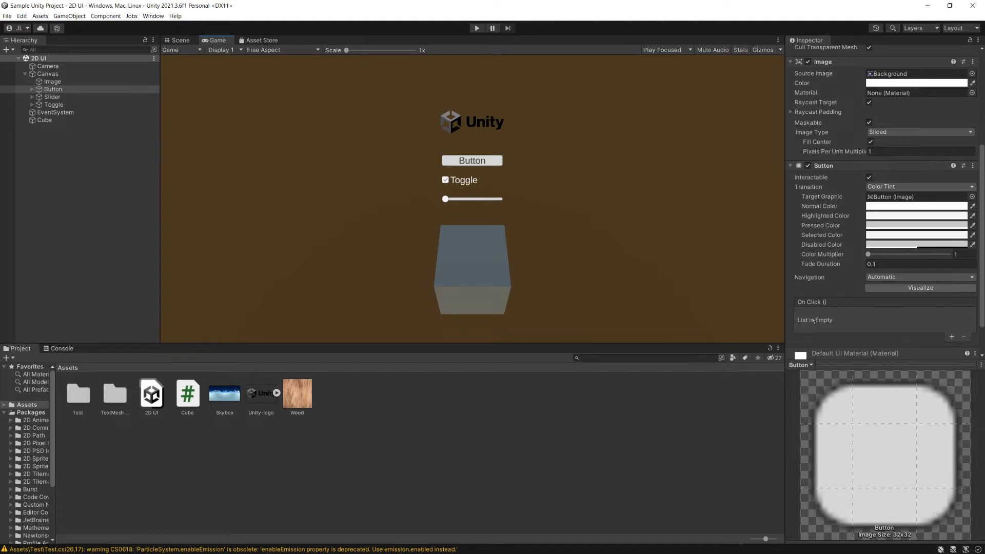
click(55, 105)
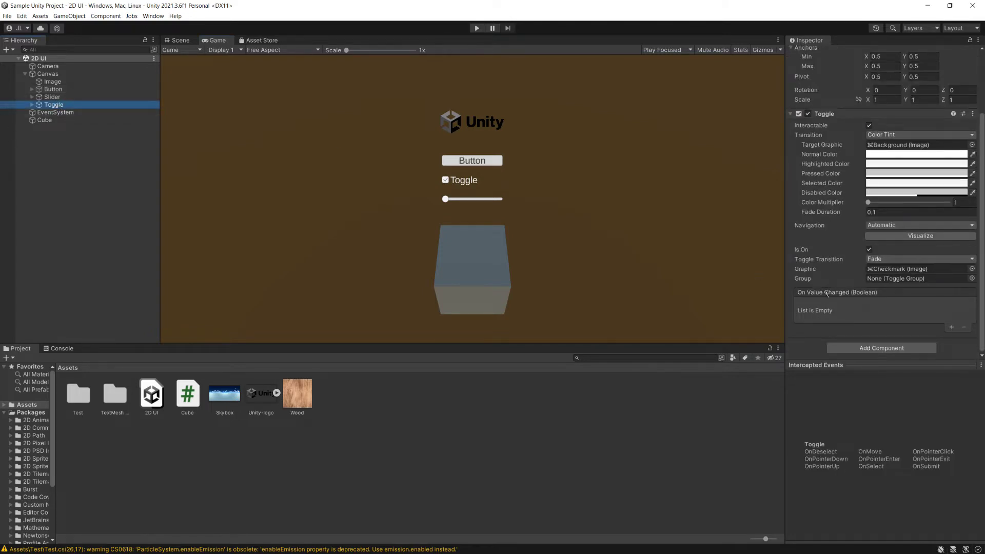
click(67, 97)
scroll(841, 306, down, 1)
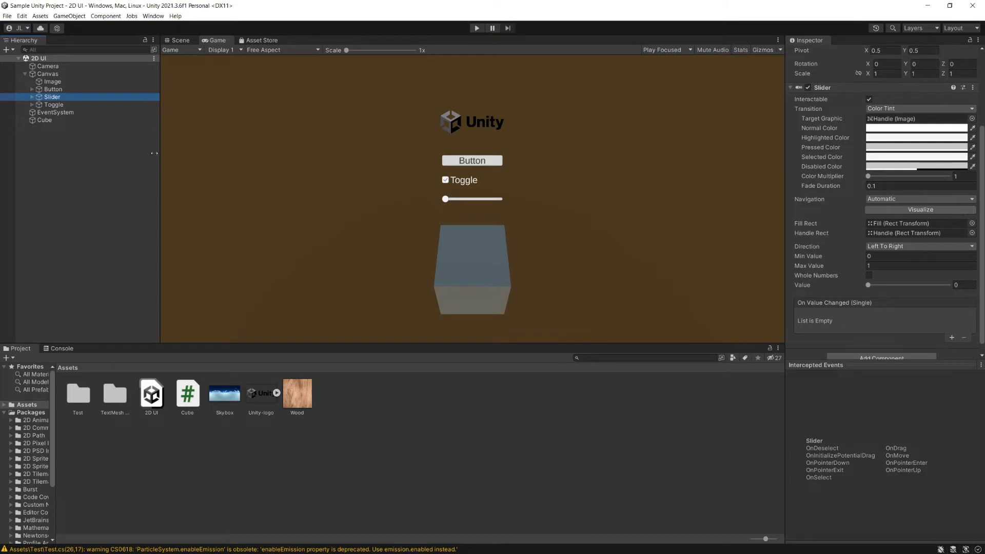
Add one On Click event to the Button and assign the Cube as its target object
click(53, 89)
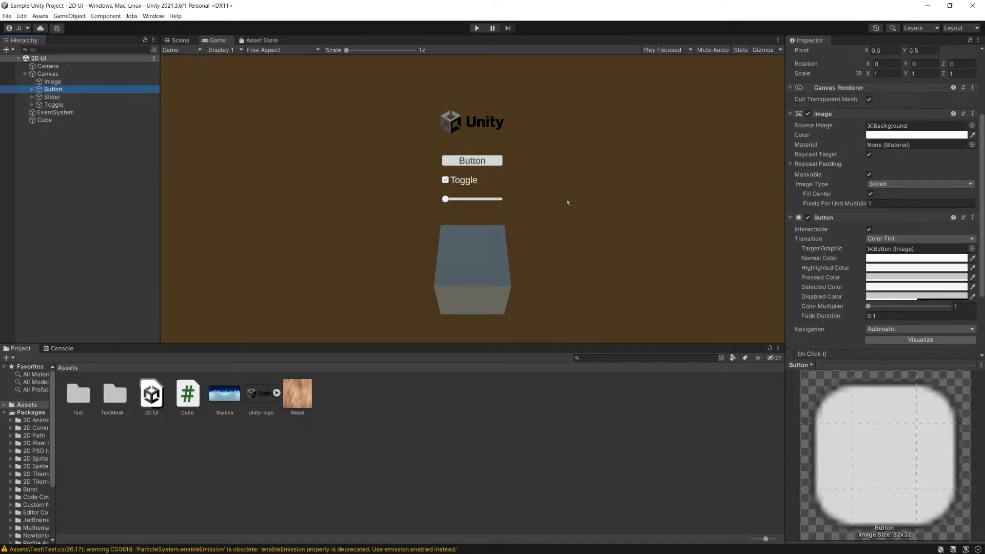
scroll(858, 319, down, 4)
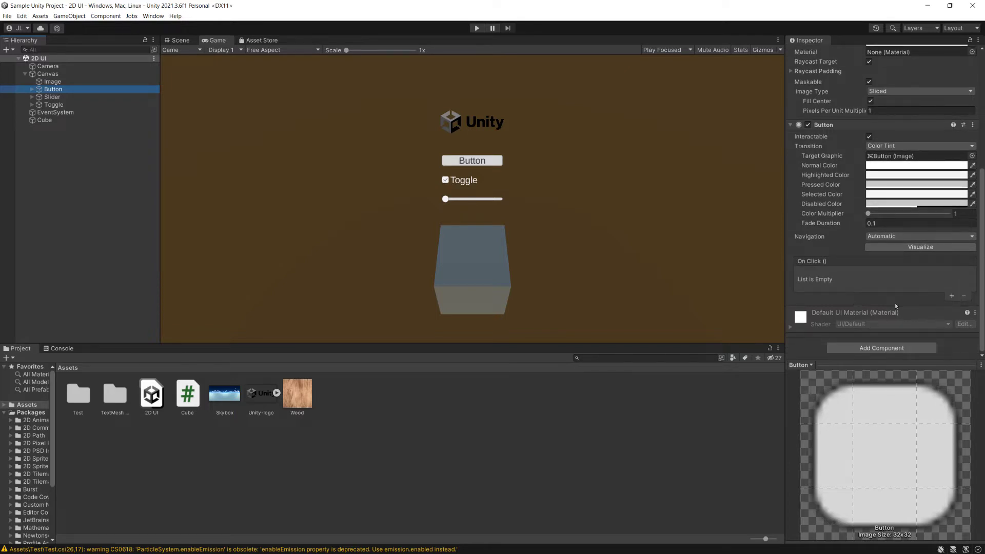
click(951, 298)
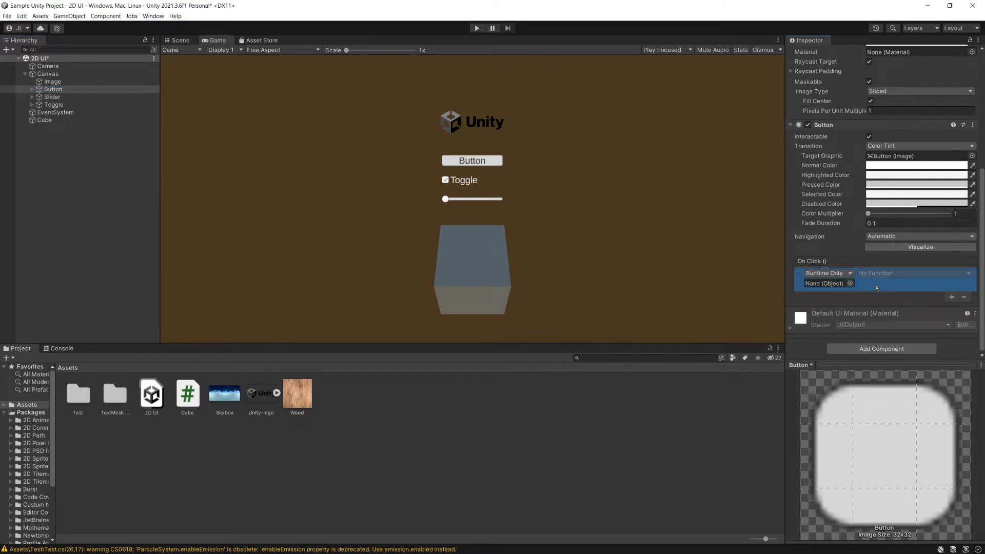
click(951, 298)
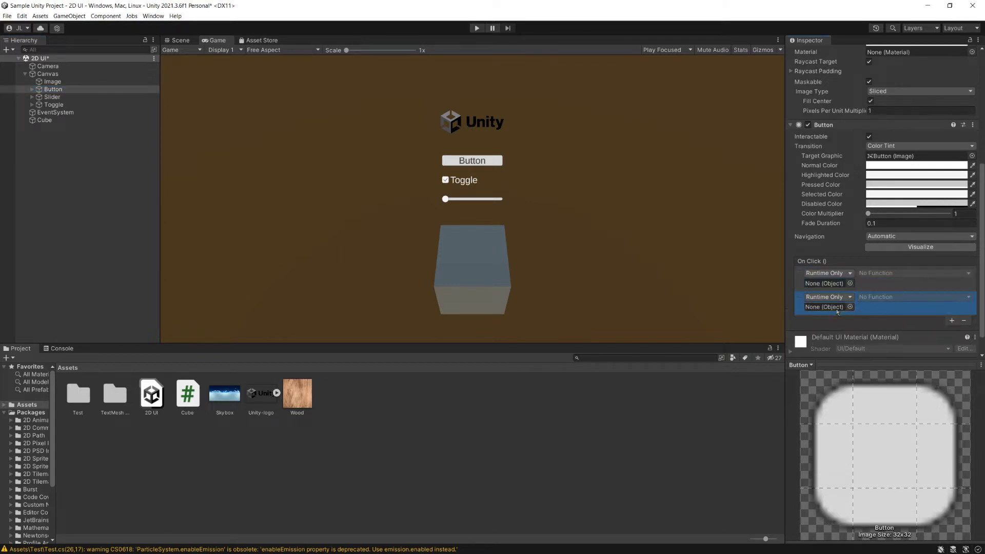
click(965, 321)
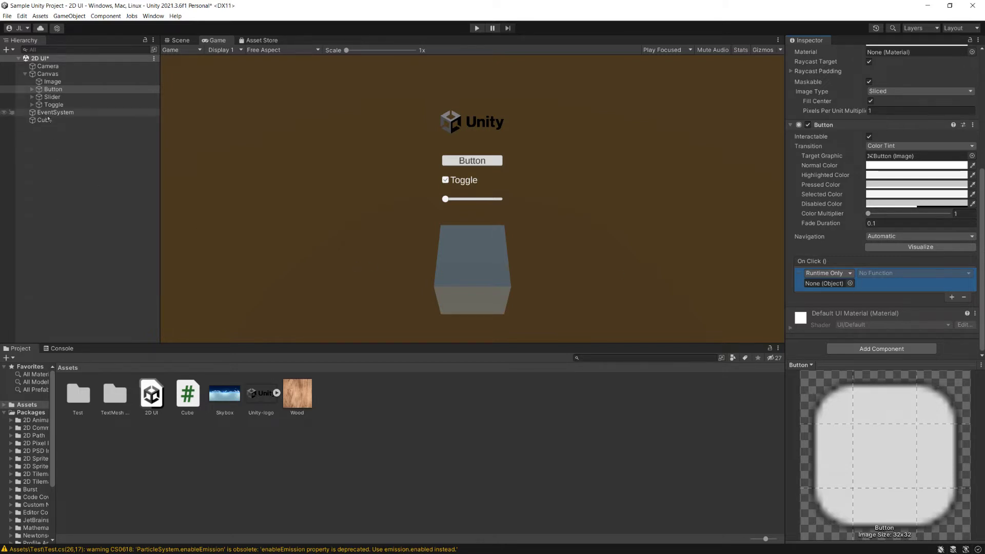
drag(44, 120, 823, 285)
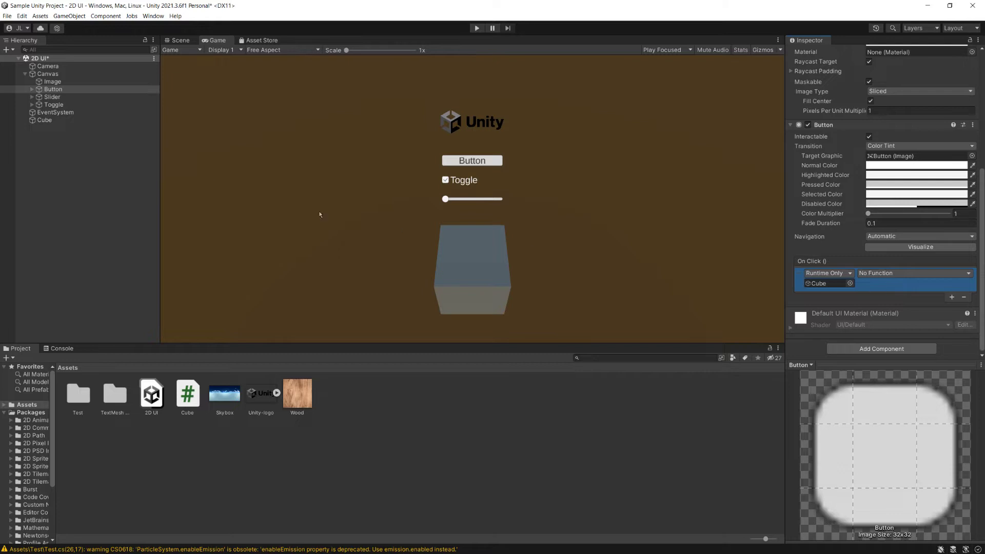
Review the Cube's components, then set the Button's On Click function to BoxCollider.enabled
click(47, 121)
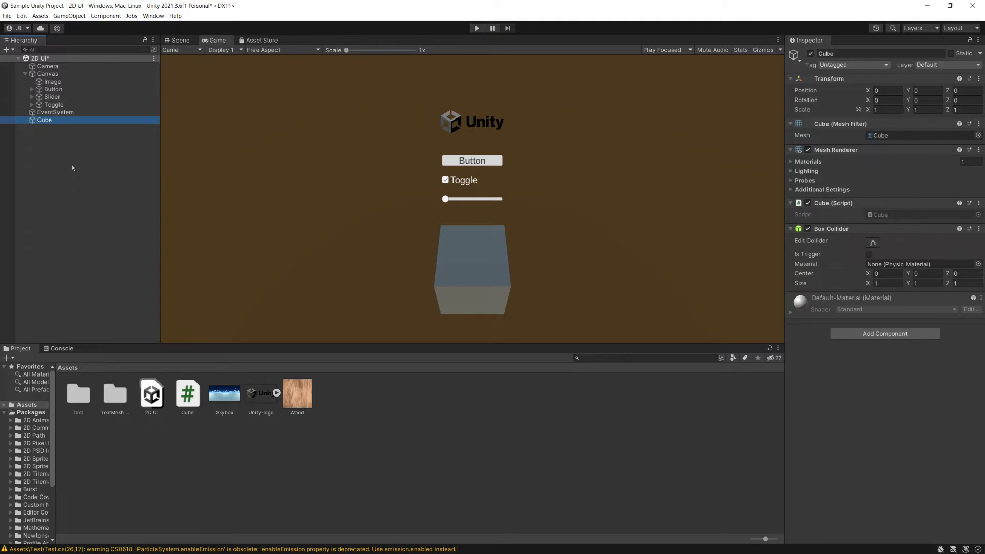
click(53, 89)
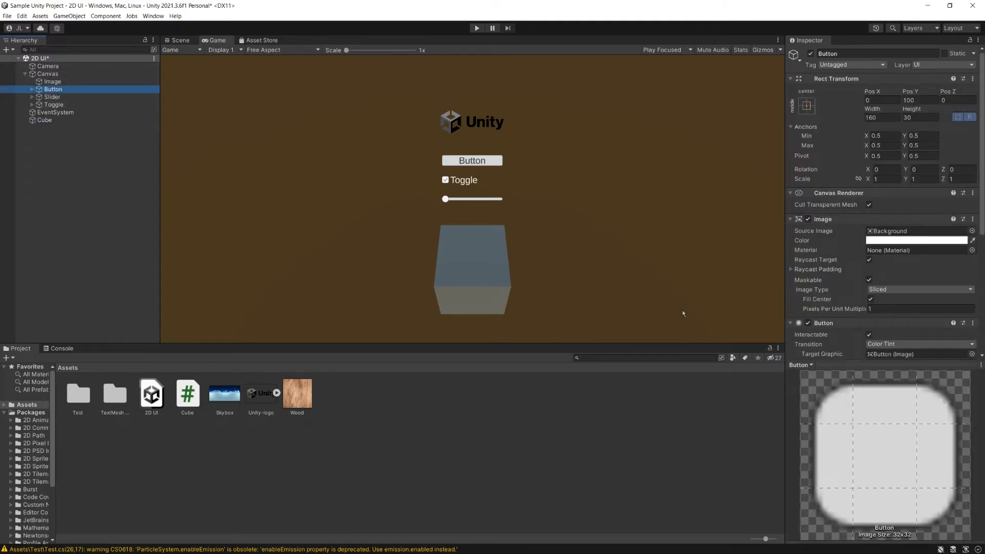
scroll(840, 310, down, 5)
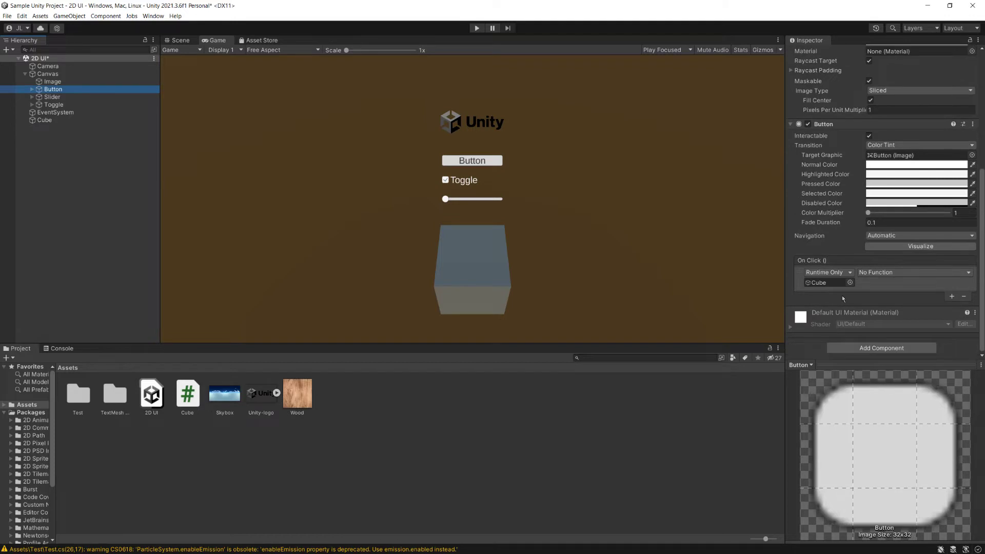
click(875, 272)
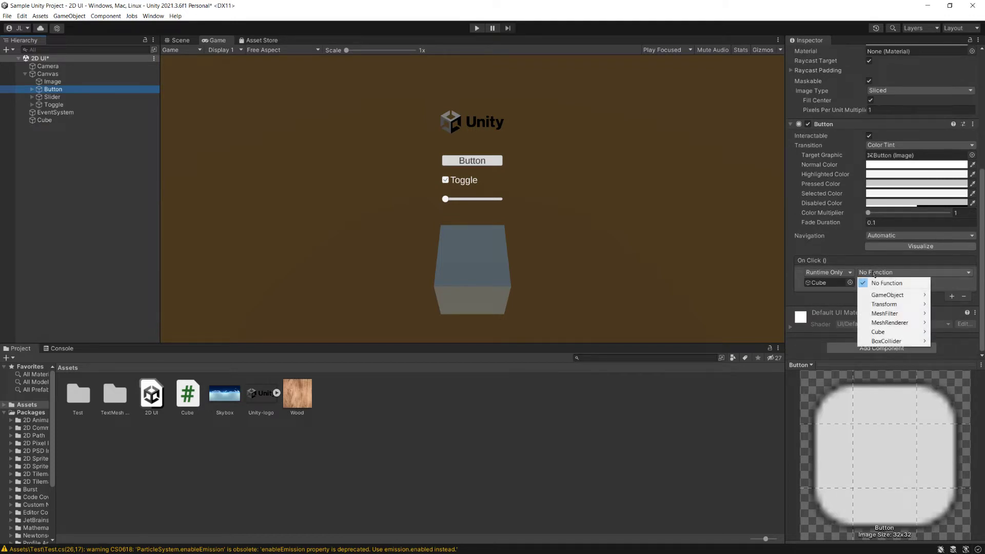
mouse_move(893, 314)
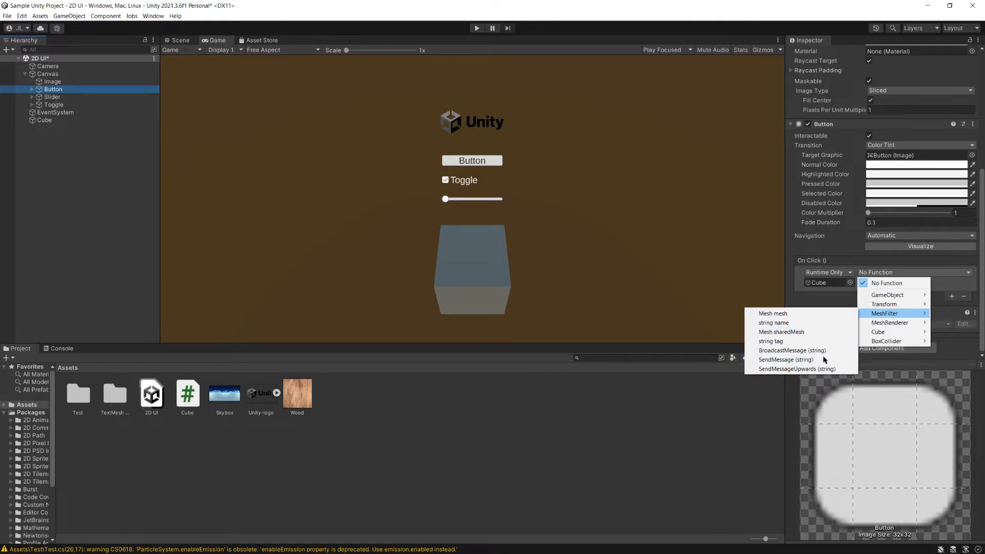
mouse_move(894, 343)
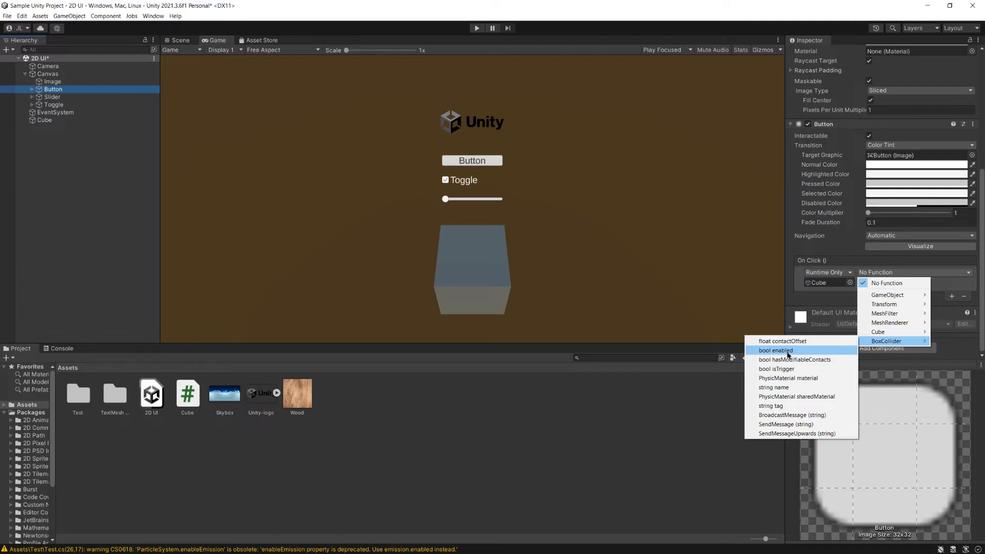
click(822, 351)
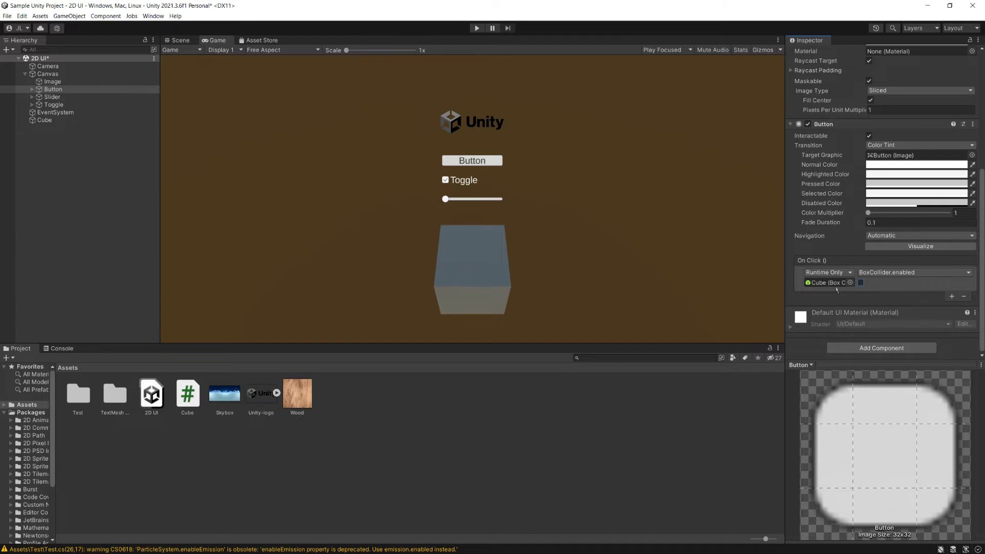
Set the Button's On Click function to GameObject.name with the string value "Clicked!"
click(880, 273)
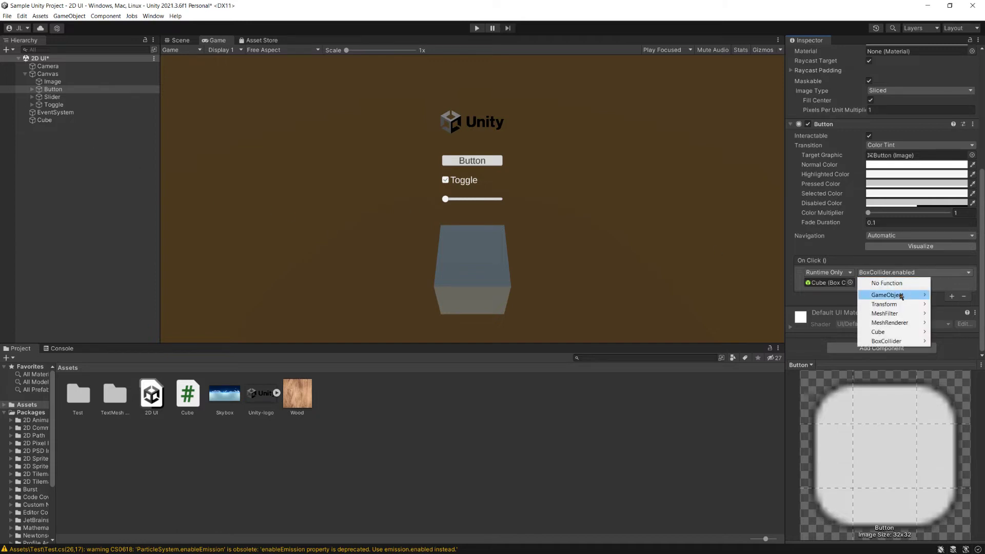
mouse_move(901, 296)
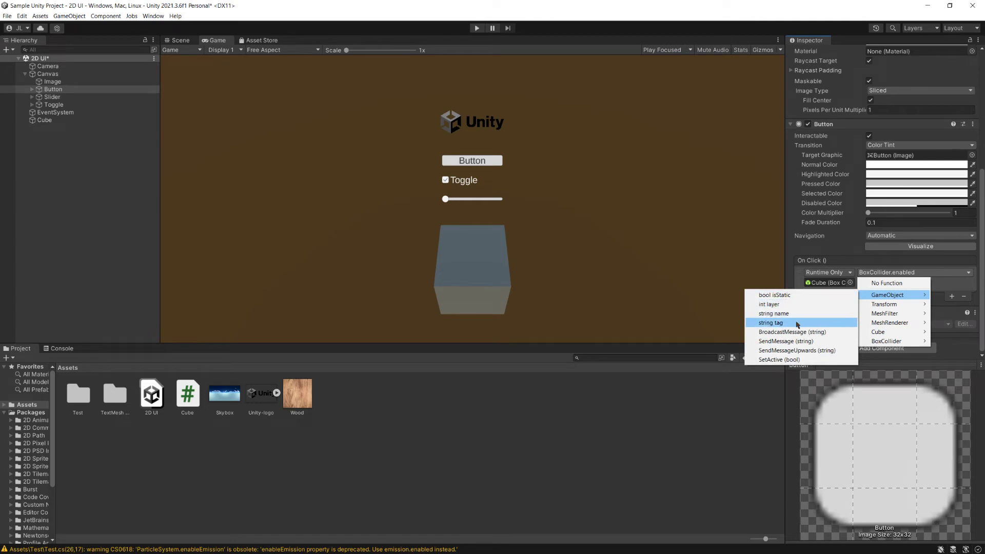
click(770, 314)
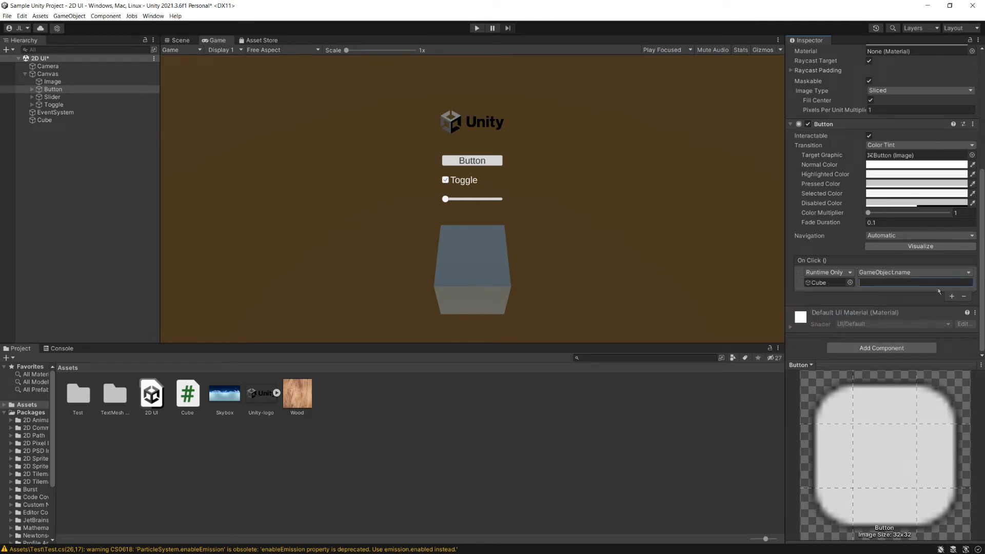
text(Clicked!)
Test the Button in play mode, and test it again after renaming the cube object to asdf
click(476, 29)
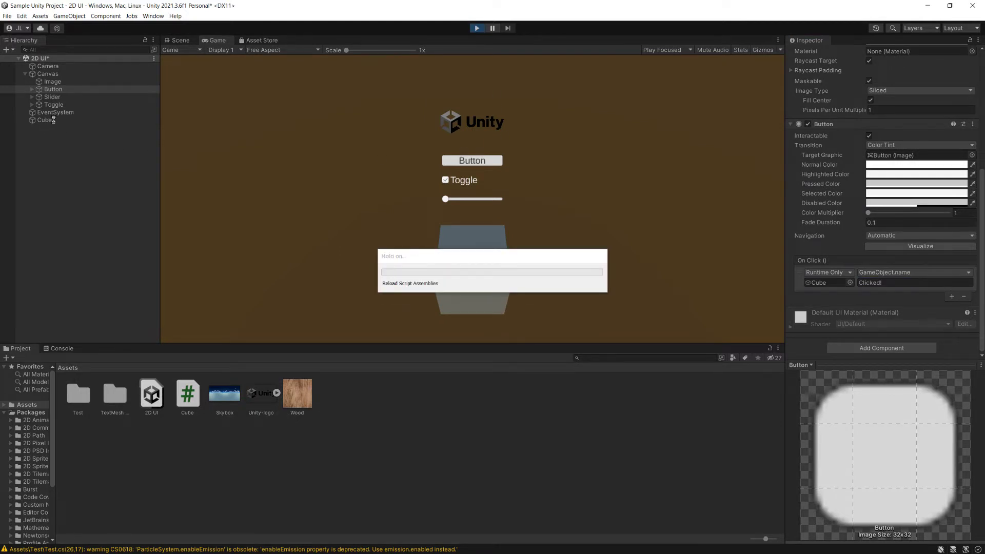
click(473, 162)
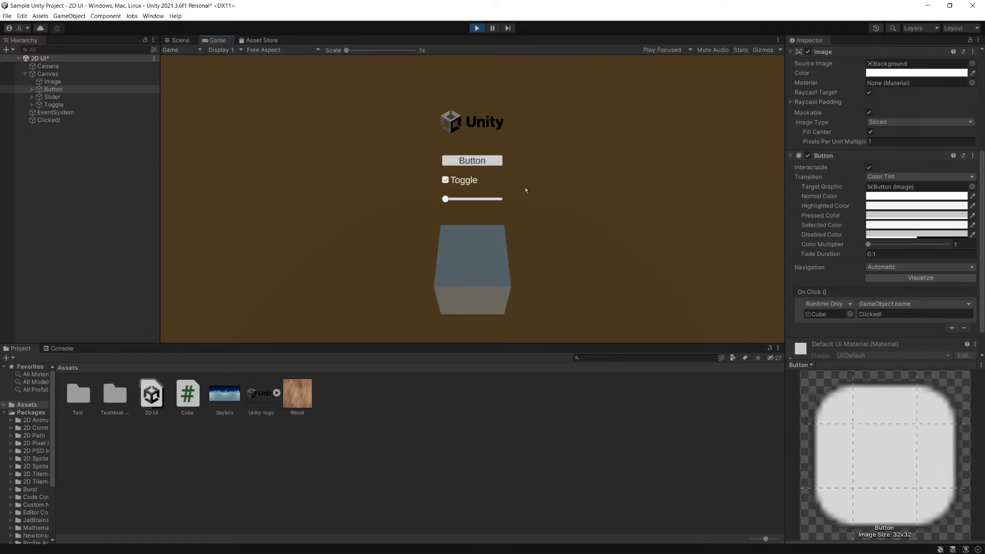
click(49, 120)
click(54, 122)
text(asdf)
key(Return)
click(482, 166)
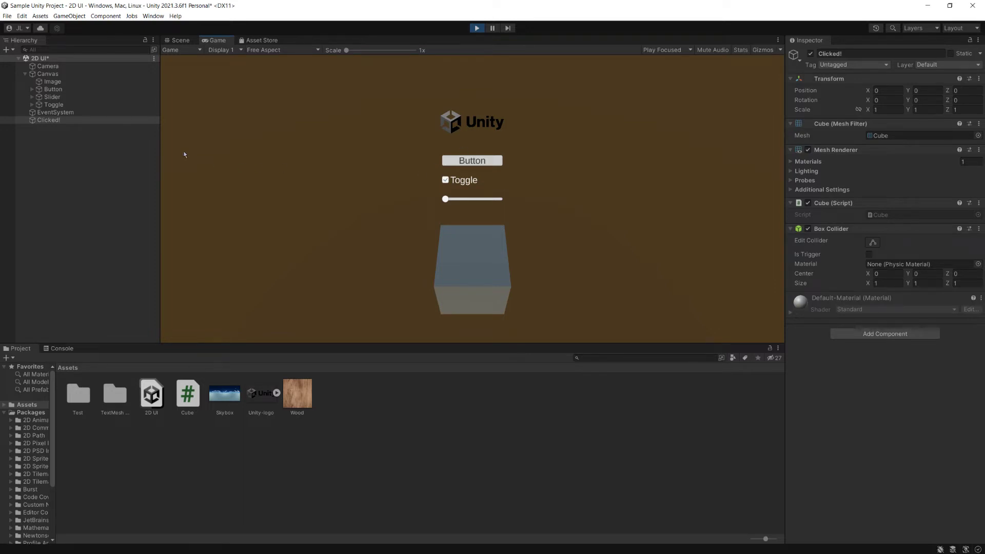
Check the Button's On Click entry while the game runs, and end play mode
click(64, 88)
scroll(936, 355, down, 8)
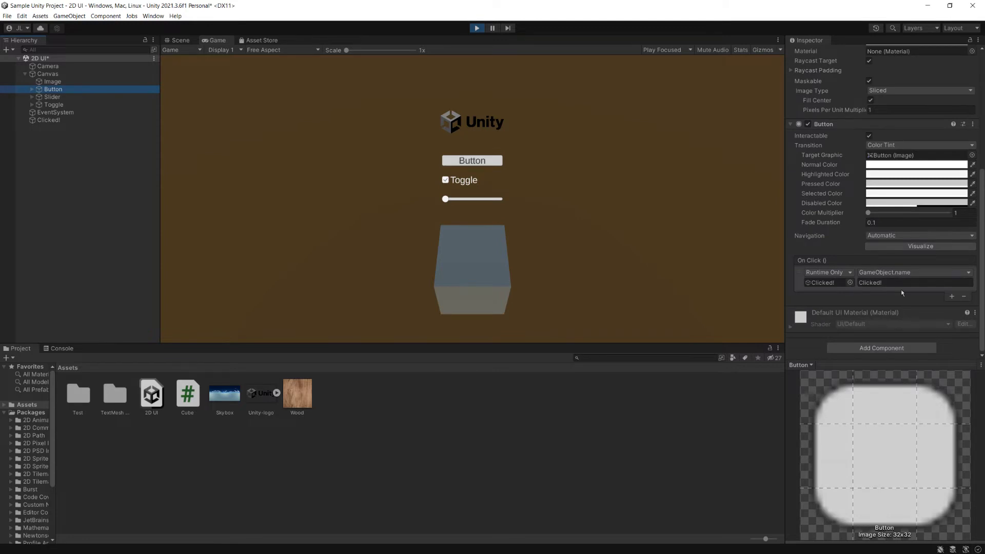
click(481, 31)
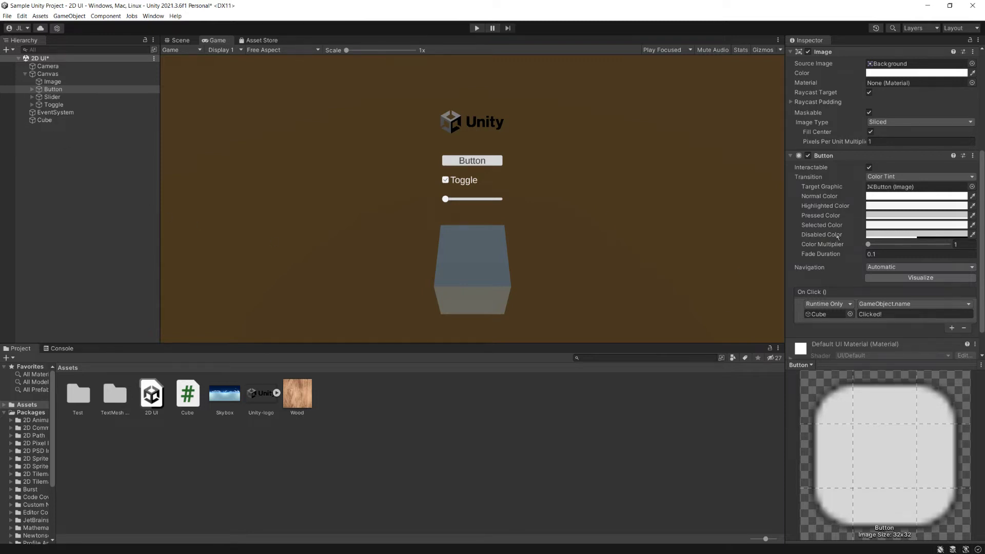
Open the Cube object's script in Visual Studio and go to the empty body of DoStuffWhenClicked
click(45, 120)
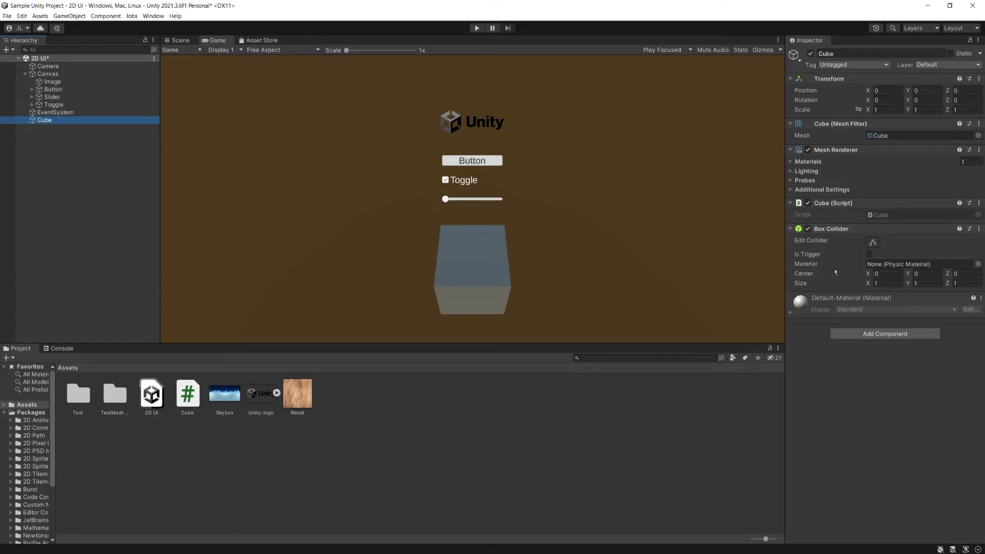
double_click(888, 215)
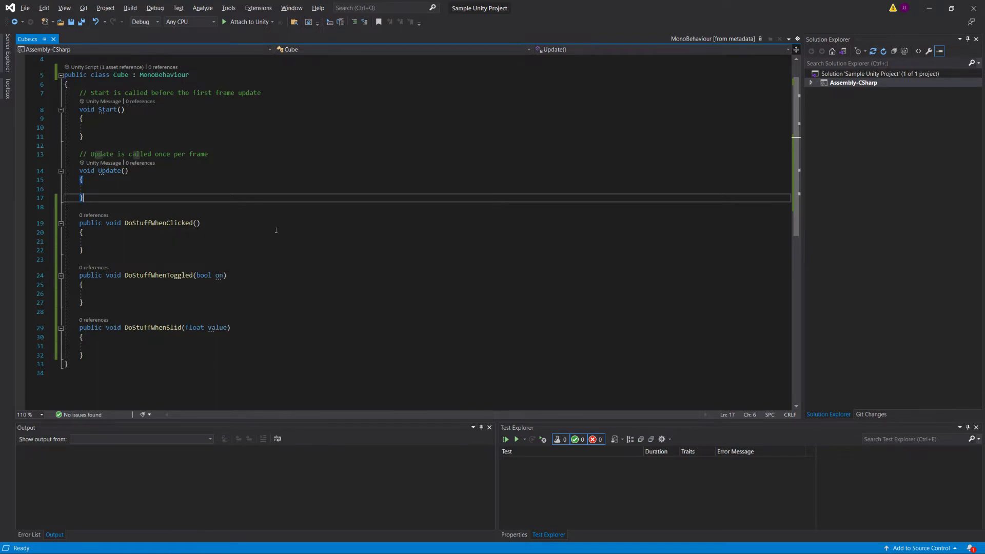
click(143, 241)
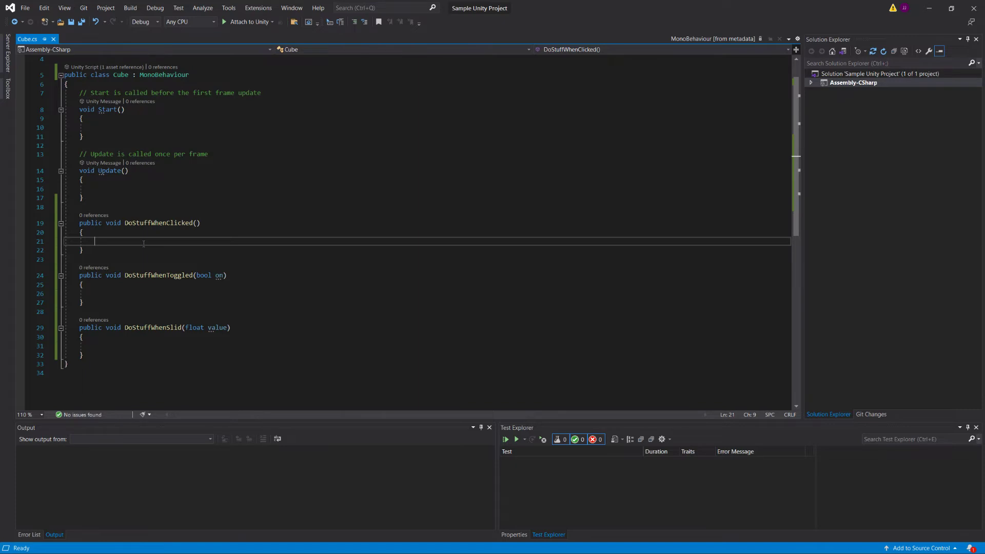
Begin a transform.RotateAround call in the body of DoStuffWhenClicked
text(tra)
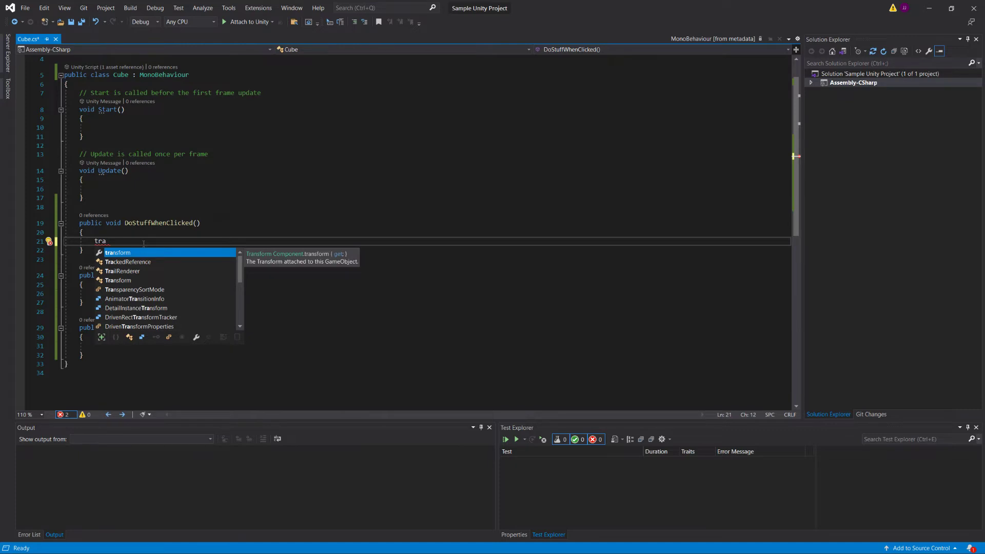
key(Tab)
text(.)
scroll(177, 293, down, 2)
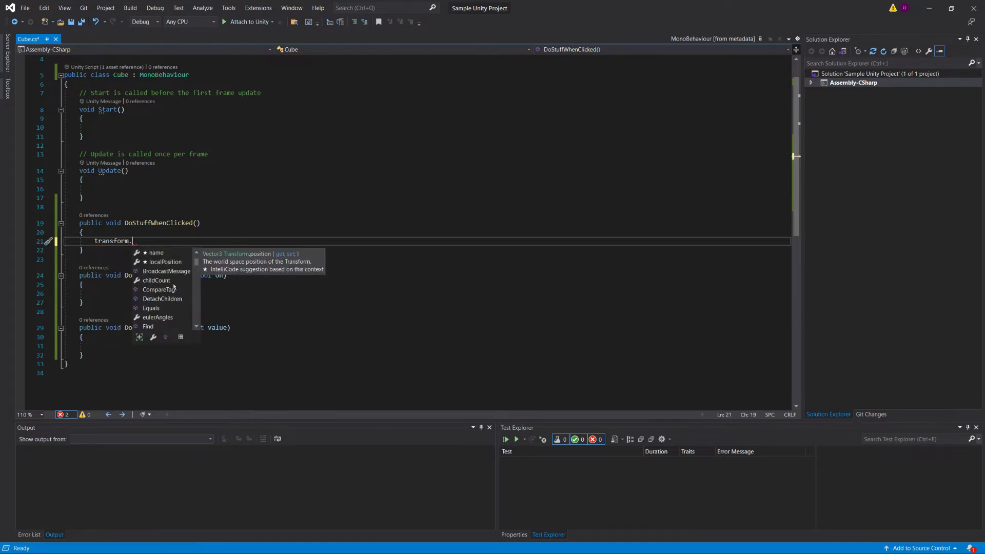
text(rot)
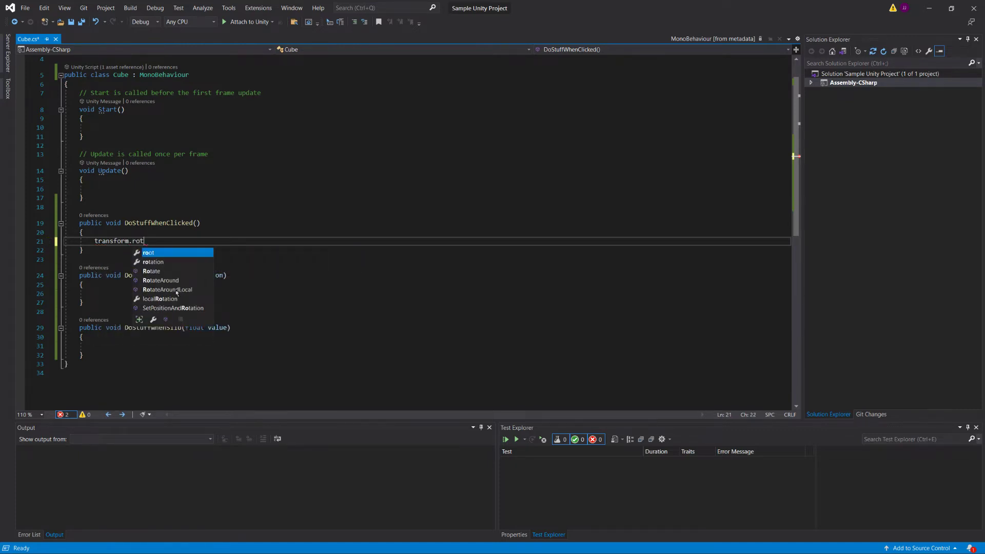
click(154, 263)
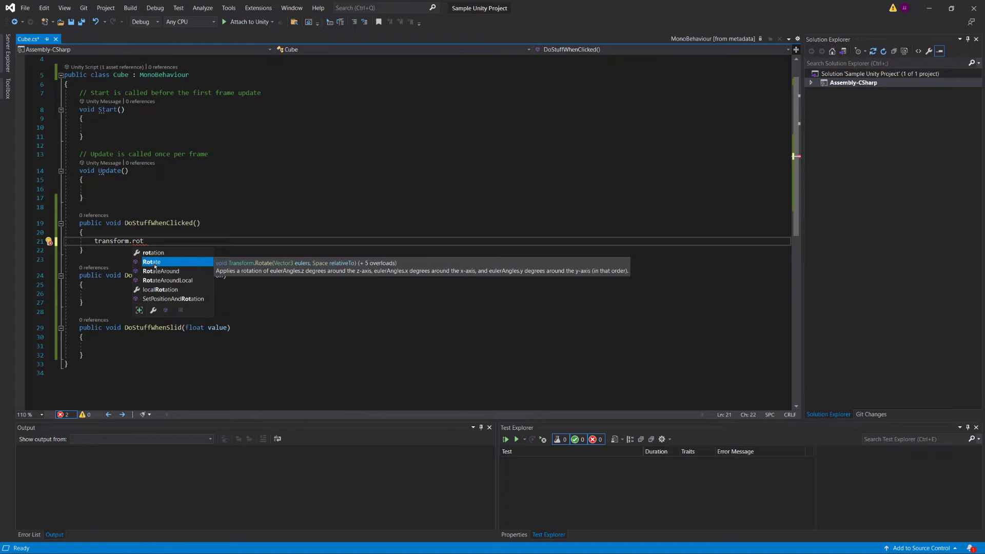
click(163, 272)
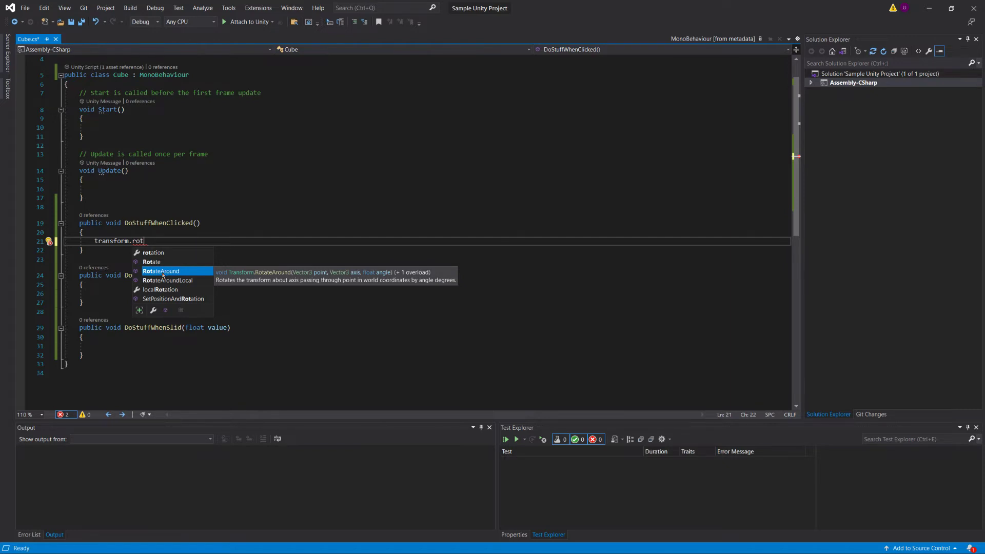
key(Tab)
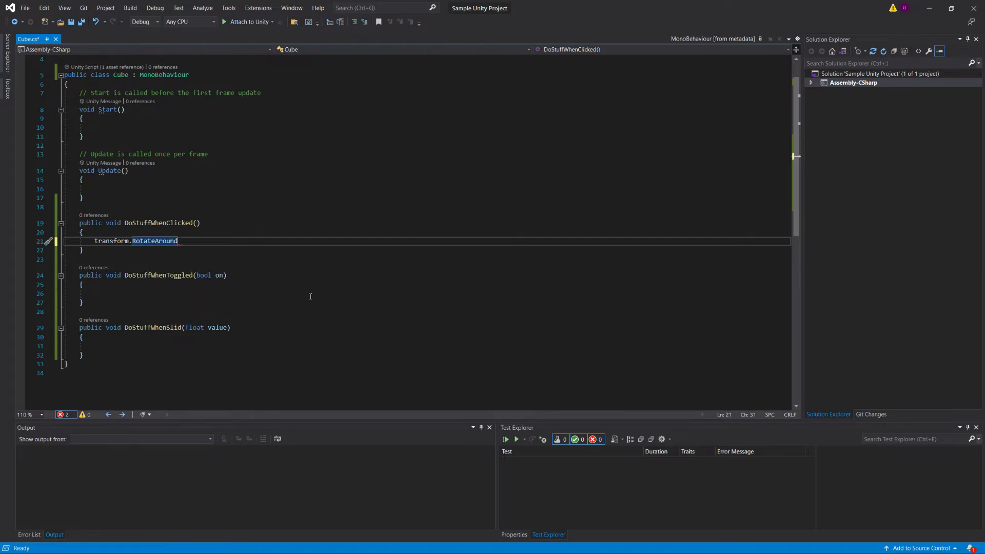
Complete the RotateAround call with the arguments Vector3.up and 10f, end the statement, and save the script
text(()
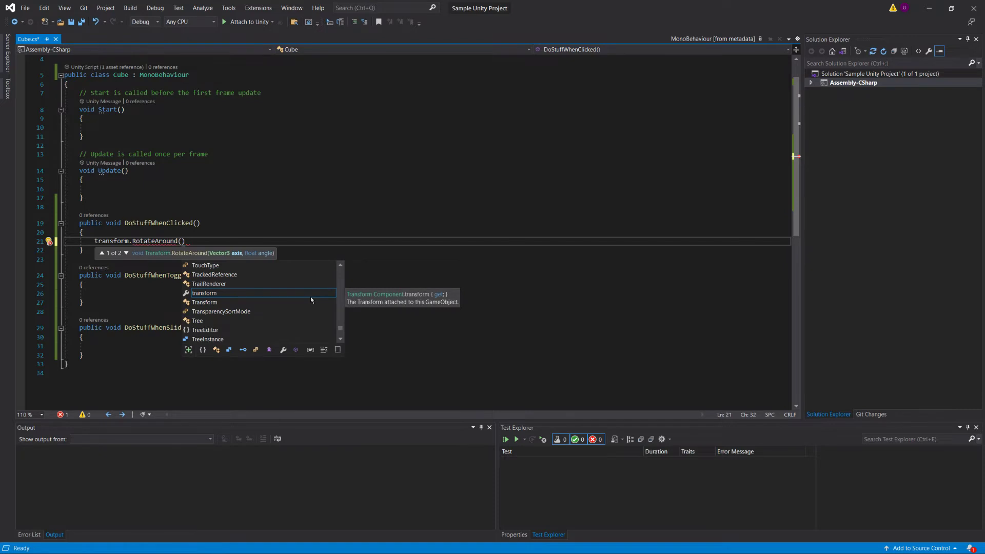
text(Vector3)
text(.up, )
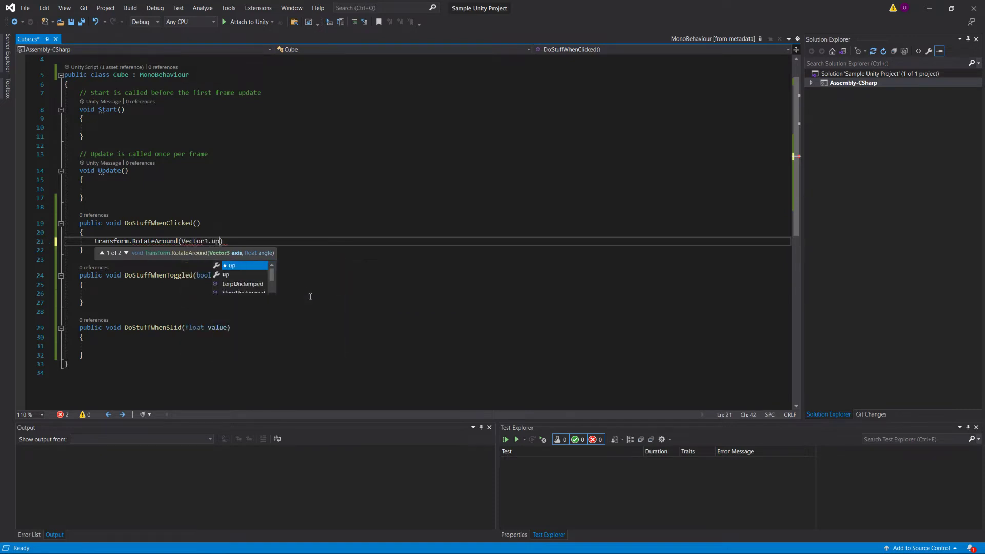
text(10f))
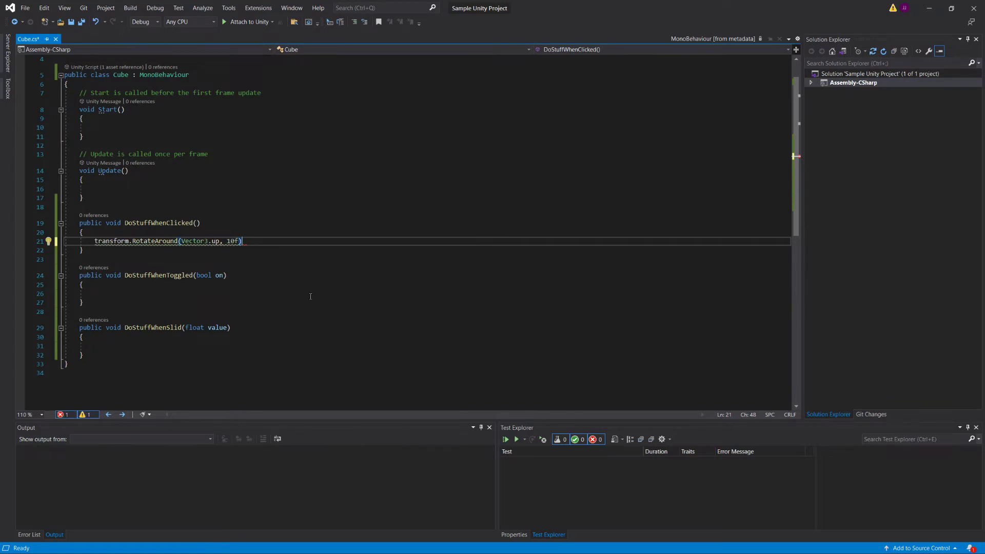
text(;)
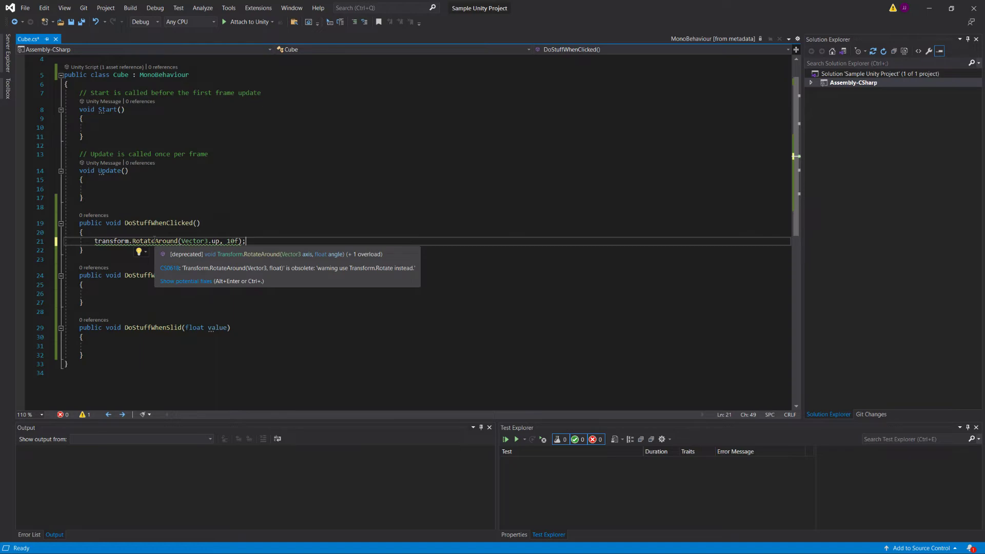
click(154, 240)
key(ctrl+s)
Switch to Unity and add a second On Click entry to the Button that targets the Cube and calls Cube.DoStuffWhenClicked
key(alt+Tab)
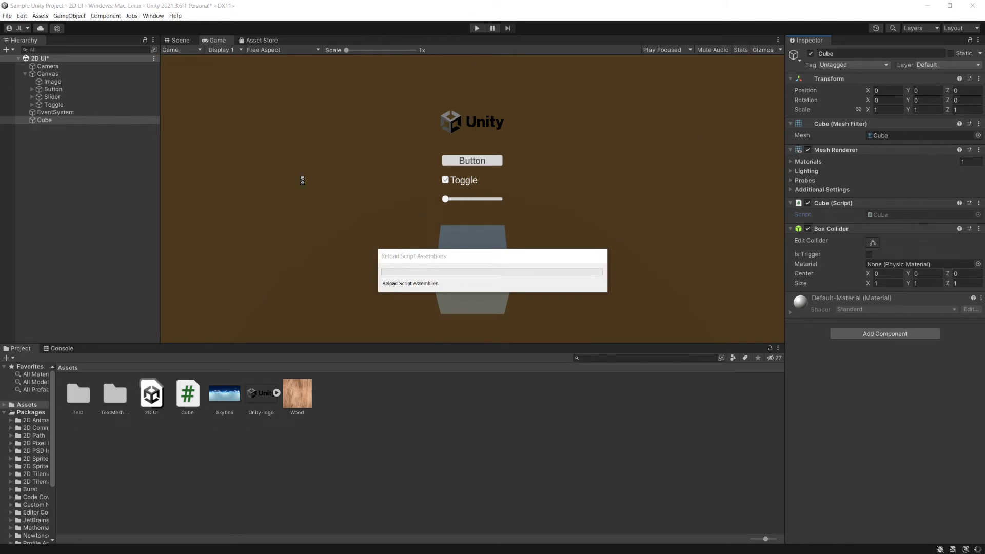
click(55, 91)
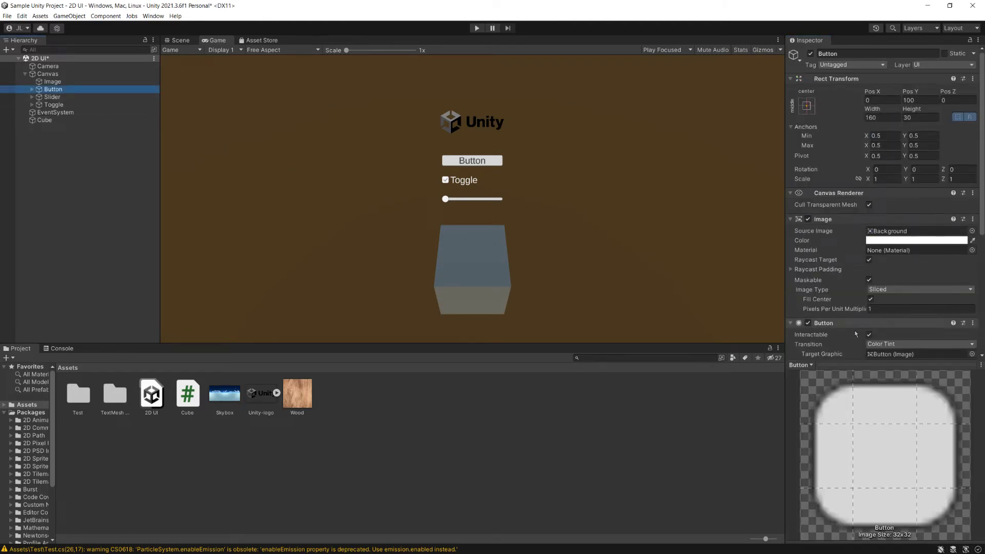
scroll(842, 331, down, 3)
scroll(842, 332, down, 1)
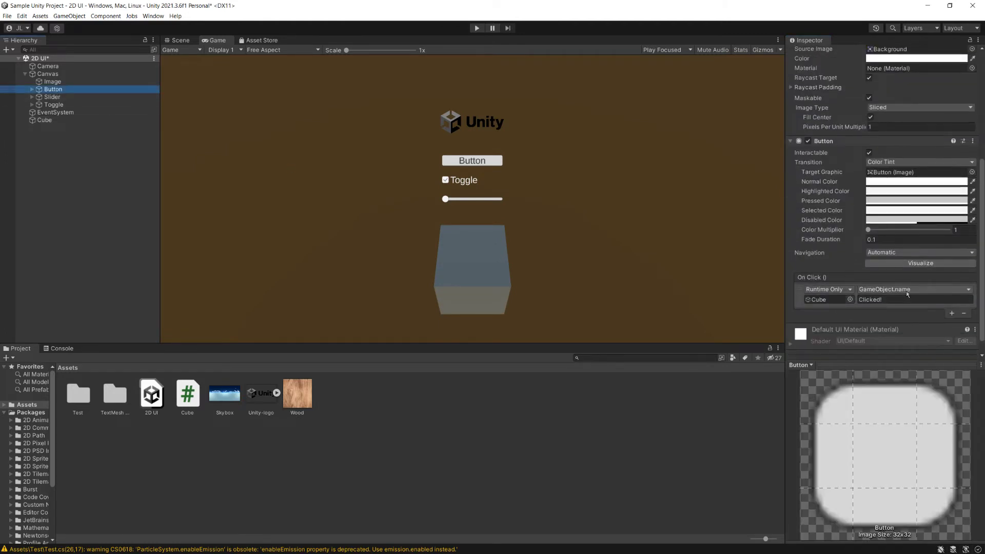
click(952, 314)
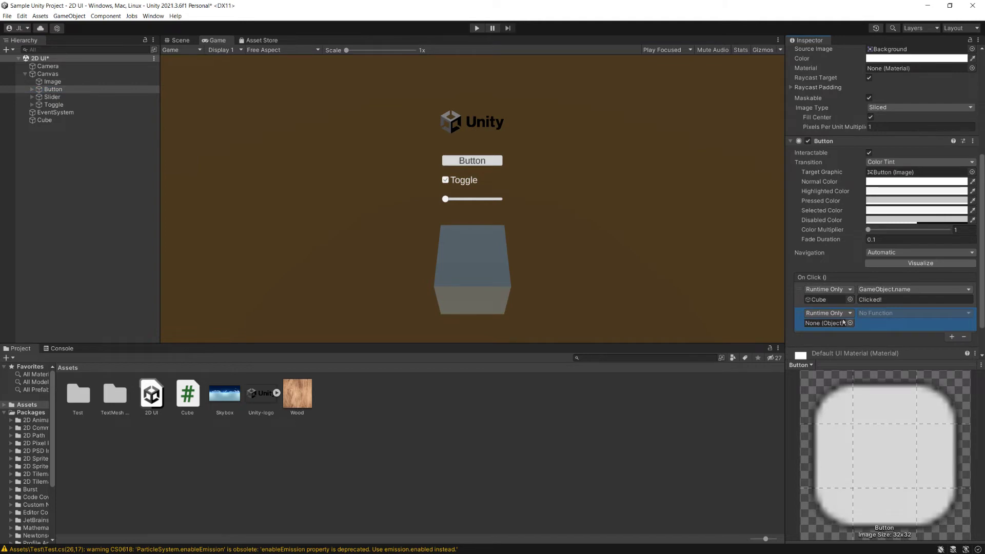
drag(45, 120, 831, 324)
click(892, 313)
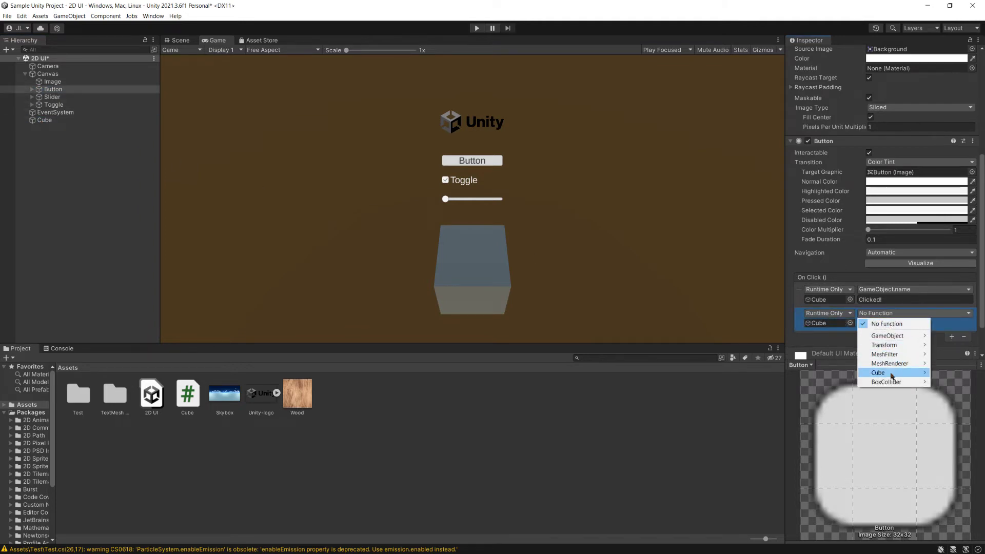
mouse_move(891, 376)
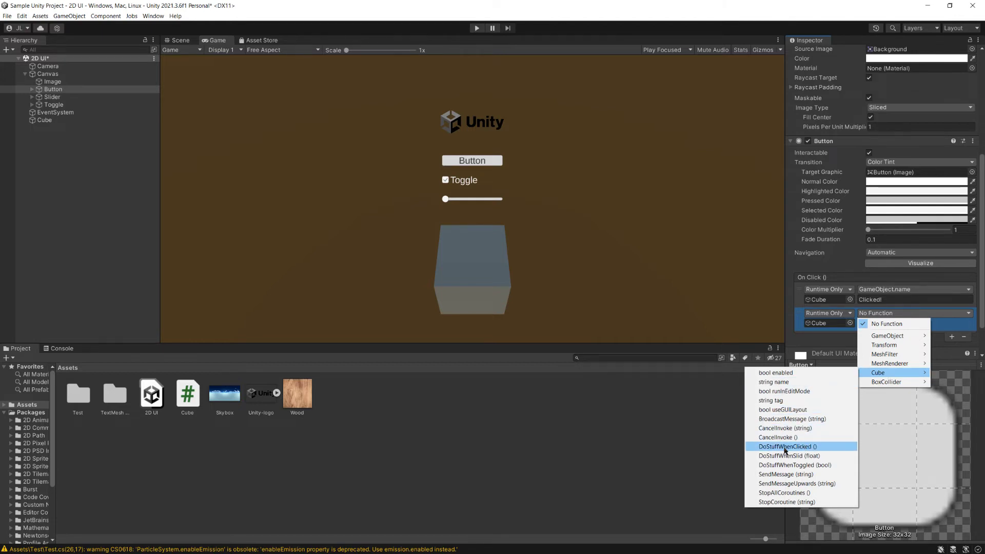
click(782, 447)
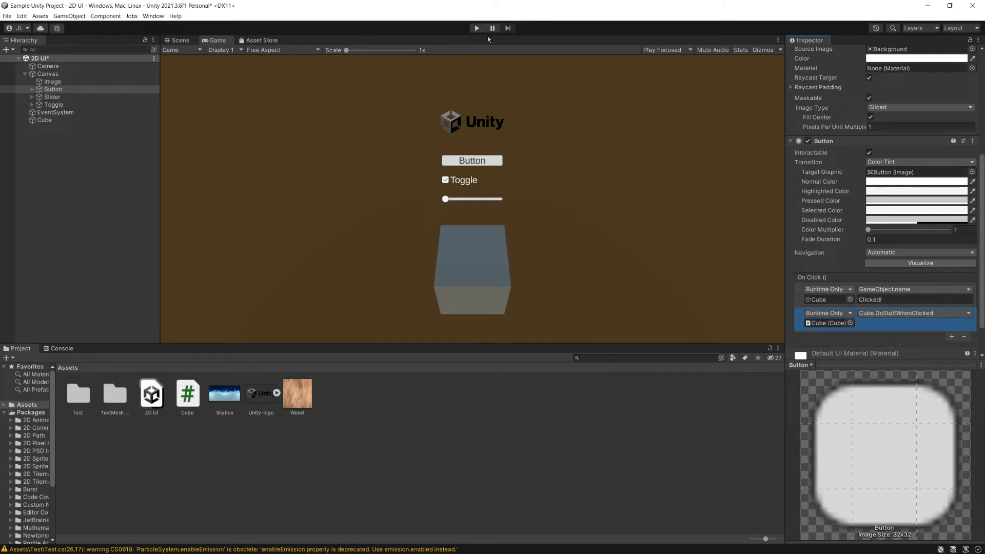
Test the Button repeatedly in play mode to check the Cube's rotation, and end play mode
click(476, 28)
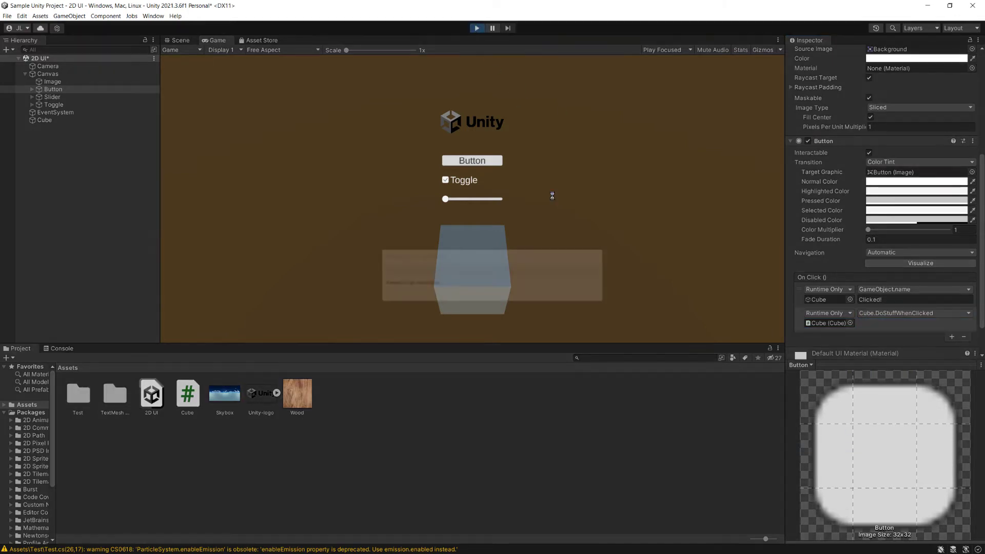
click(472, 161)
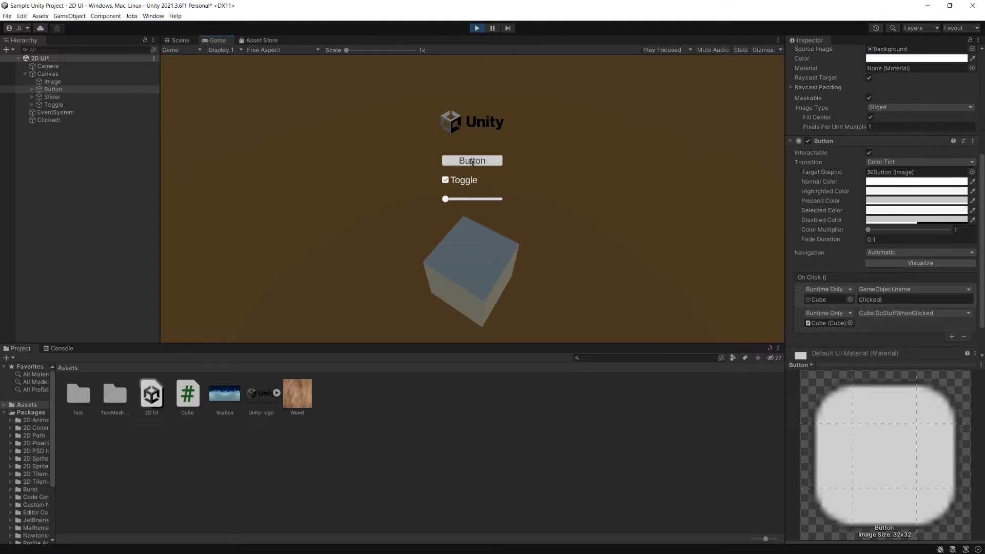
click(472, 161)
click(471, 161)
click(471, 161)
click(471, 162)
click(472, 163)
click(472, 163)
click(472, 162)
click(472, 162)
click(472, 162)
click(472, 163)
click(473, 162)
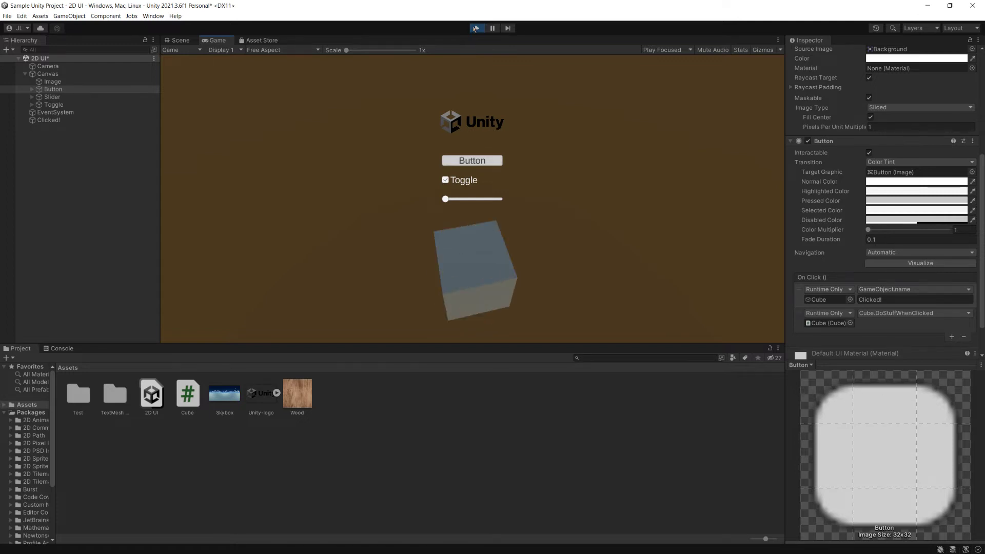
click(477, 29)
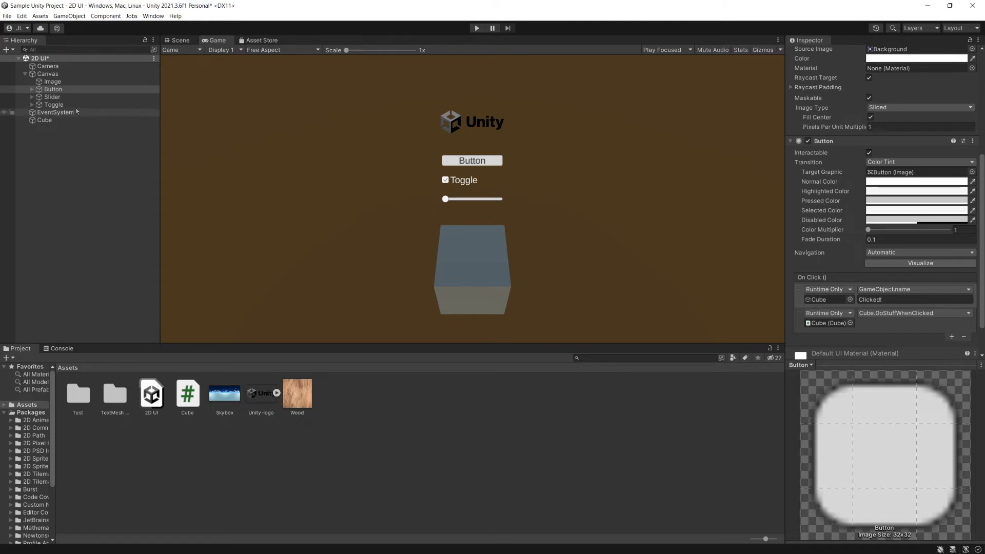
Compare the Toggle's On Value Changed event with the Button's On Click event, and try the Cube's active state off and on
click(54, 104)
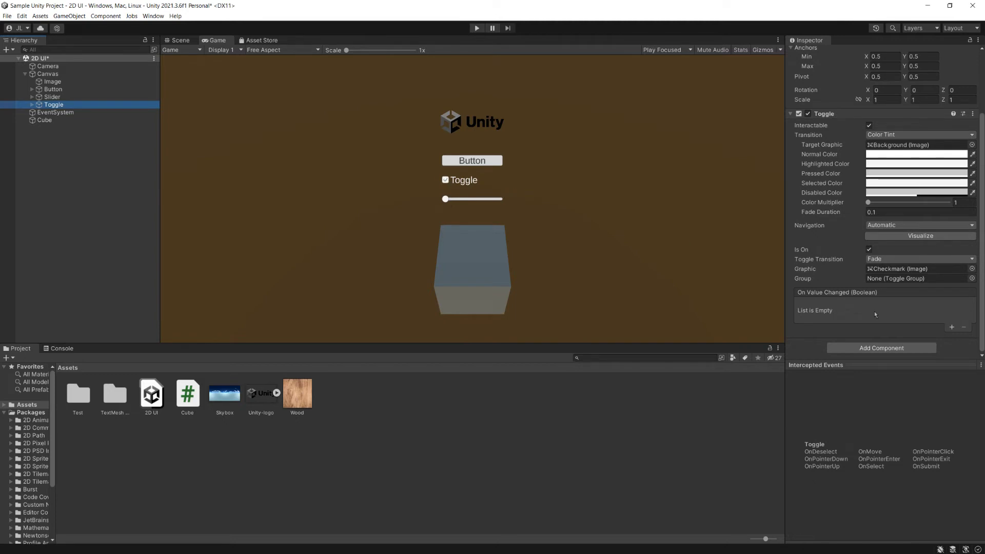
click(53, 89)
scroll(819, 301, down, 3)
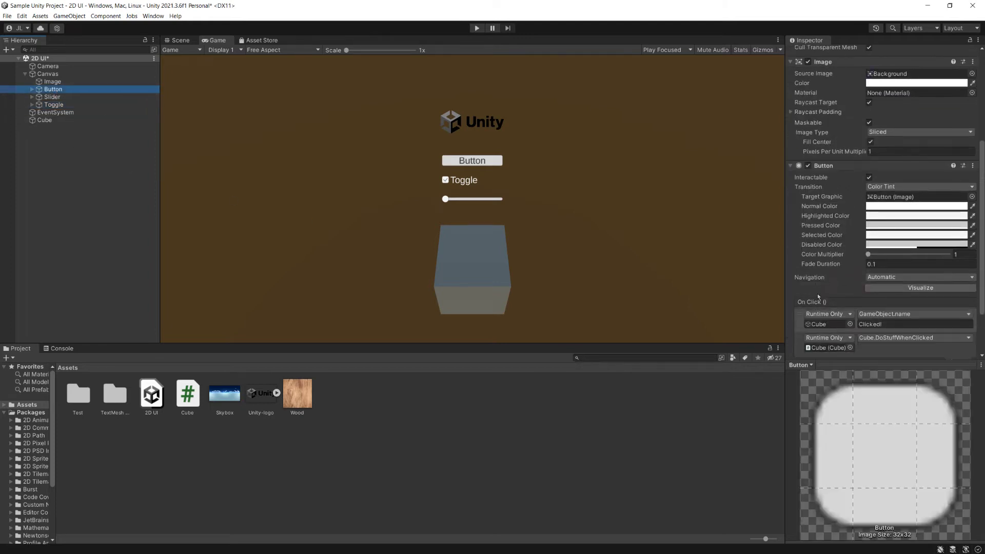
click(49, 105)
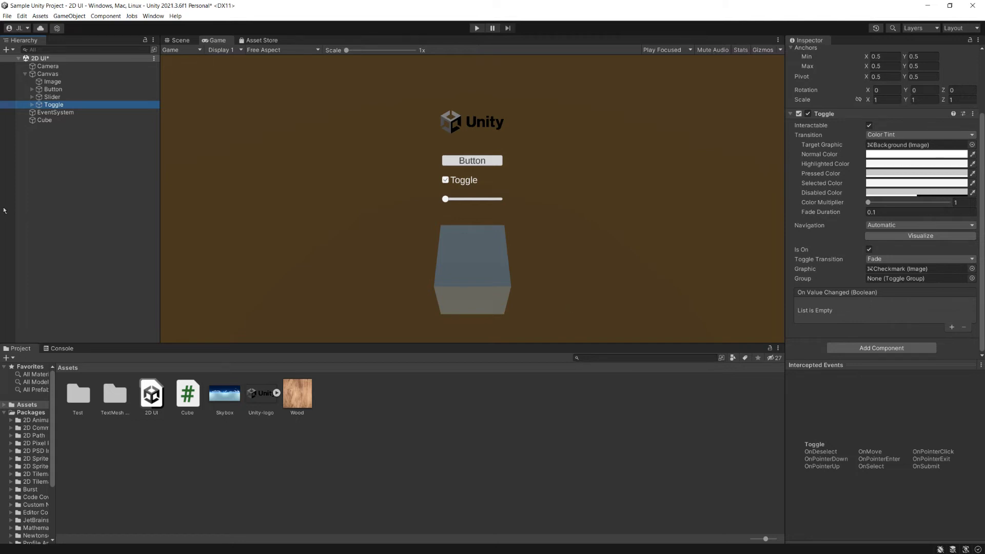
click(51, 123)
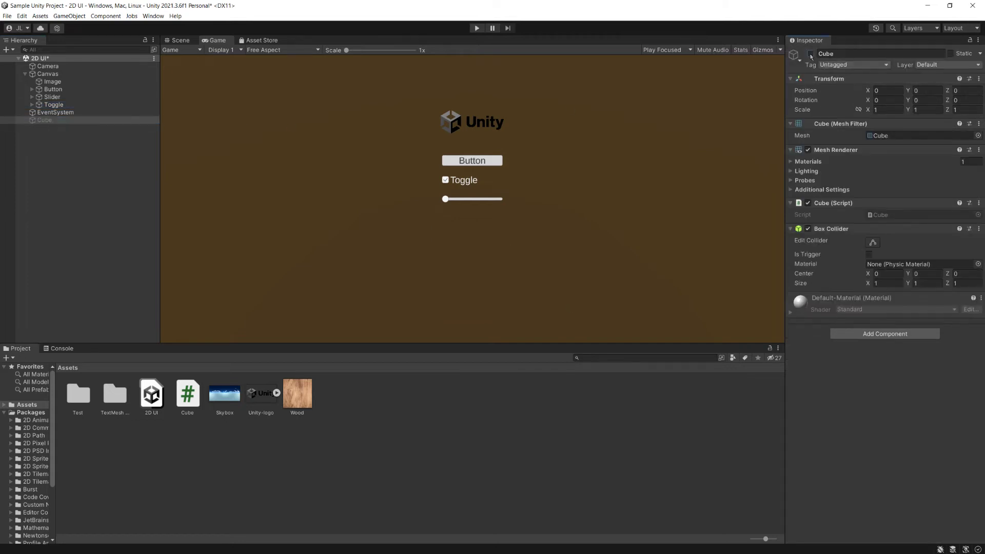
Add an On Value Changed entry to the Toggle targeting the Cube with the dynamic bool function GameObject.SetActive, and save the scene
click(55, 105)
scroll(823, 326, down, 3)
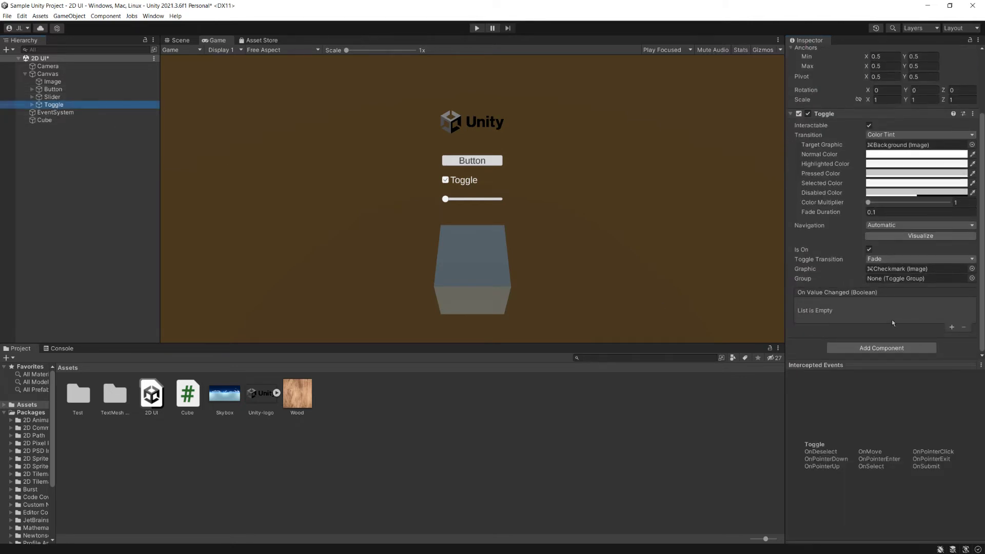
click(952, 327)
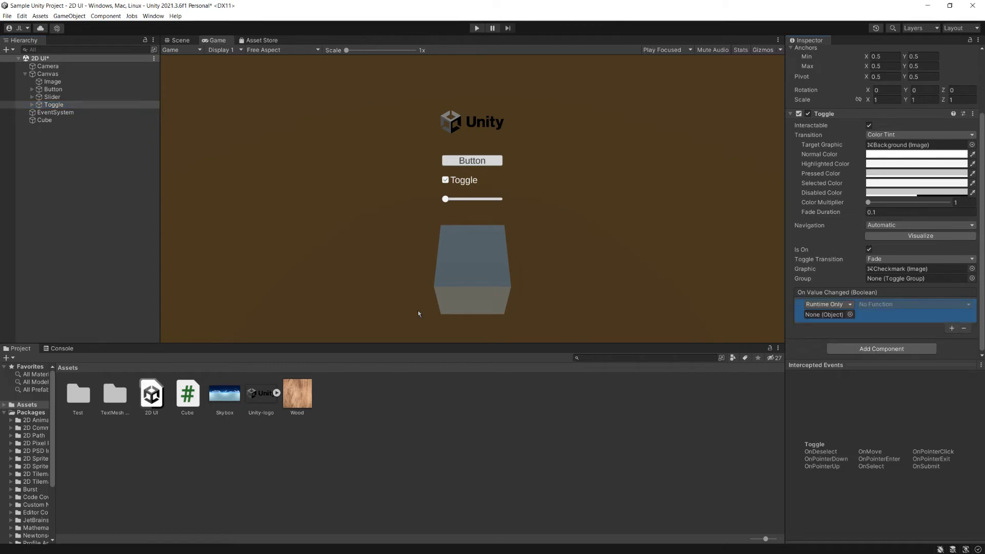
drag(44, 120, 841, 315)
click(890, 305)
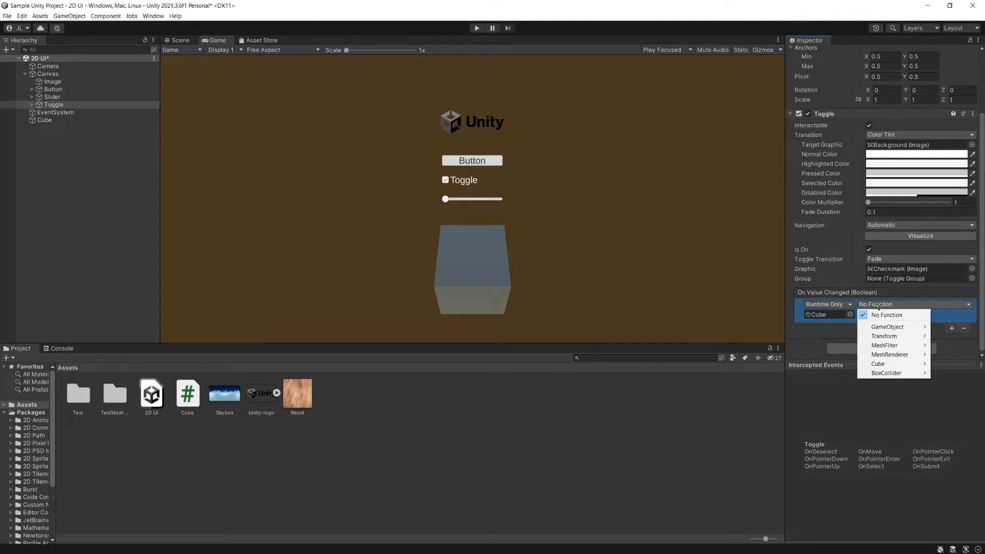
mouse_move(894, 327)
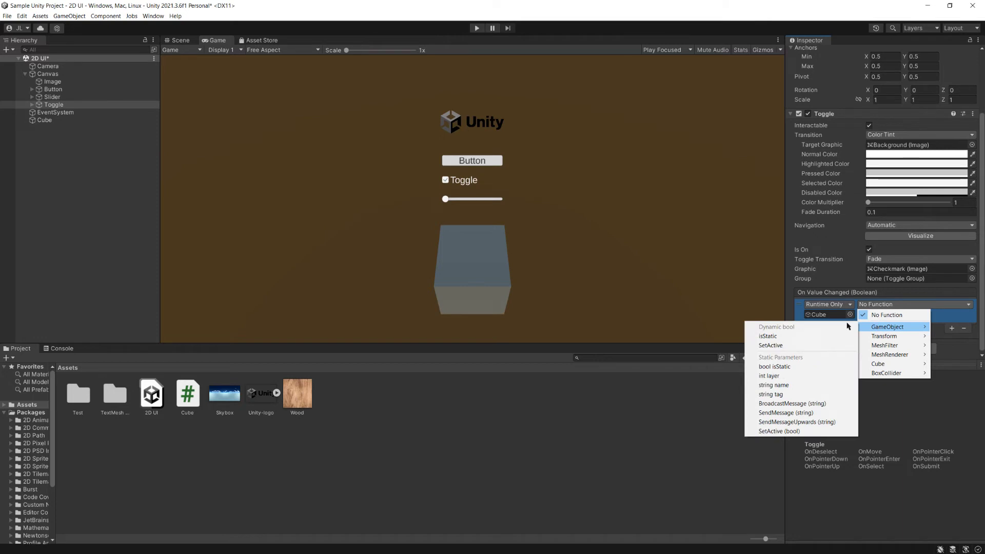
click(768, 345)
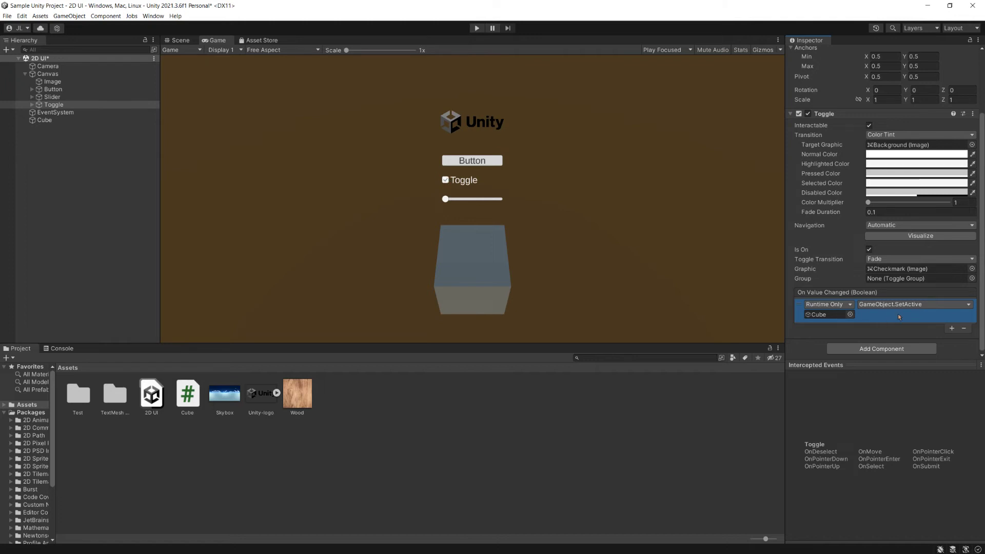
key(ctrl+s)
Test the Toggle in play mode by switching it off and on repeatedly, and end play mode
click(477, 29)
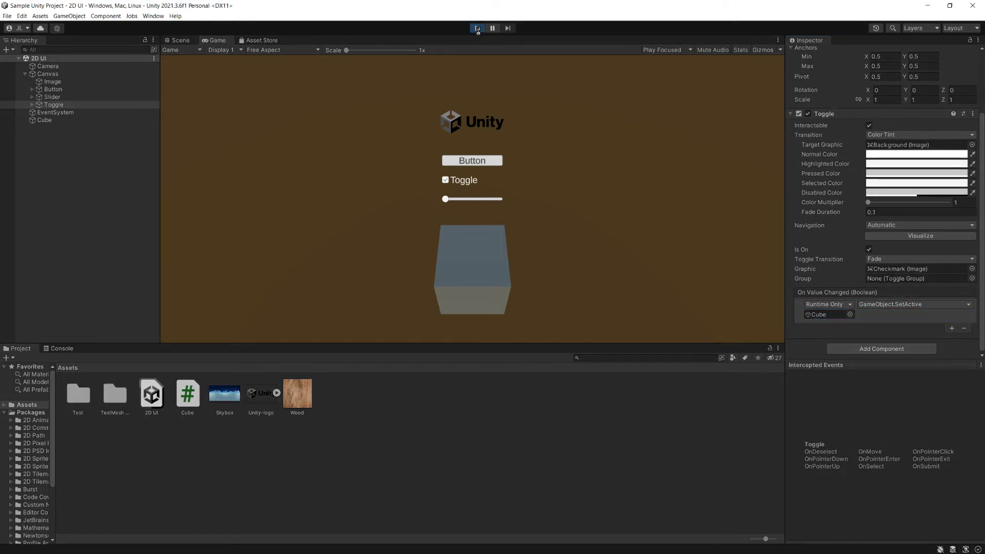
click(446, 180)
click(445, 180)
click(445, 180)
click(445, 180)
click(445, 180)
click(445, 180)
click(446, 180)
click(446, 180)
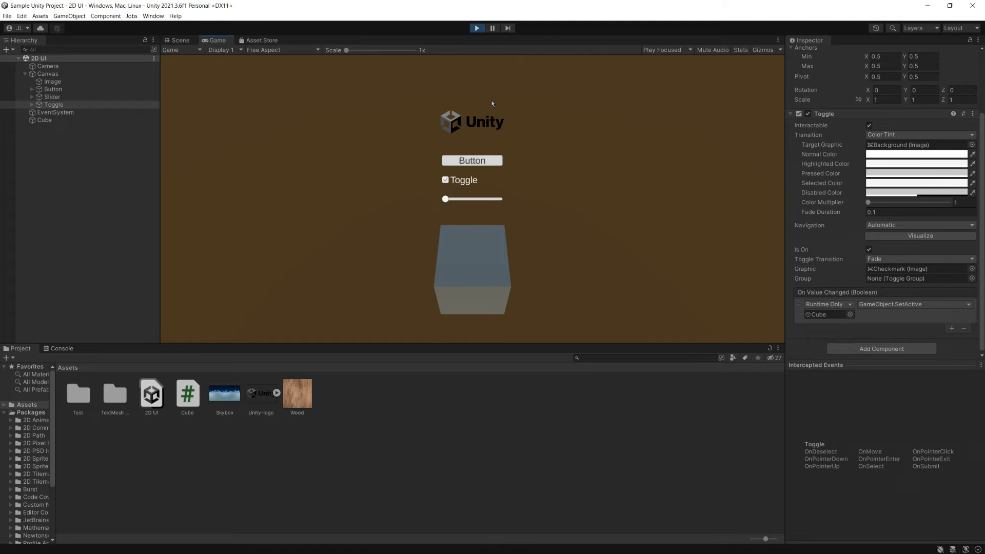
click(476, 29)
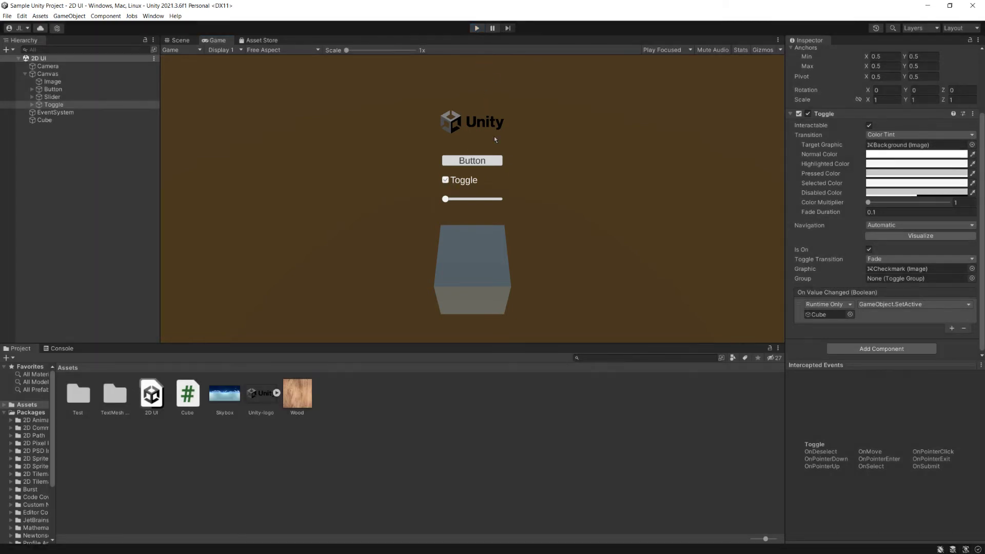
Switch to Visual Studio and begin the DoStuffWhenToggled body with GetComponent<MeshRenderer>().material.color
key(alt+Tab)
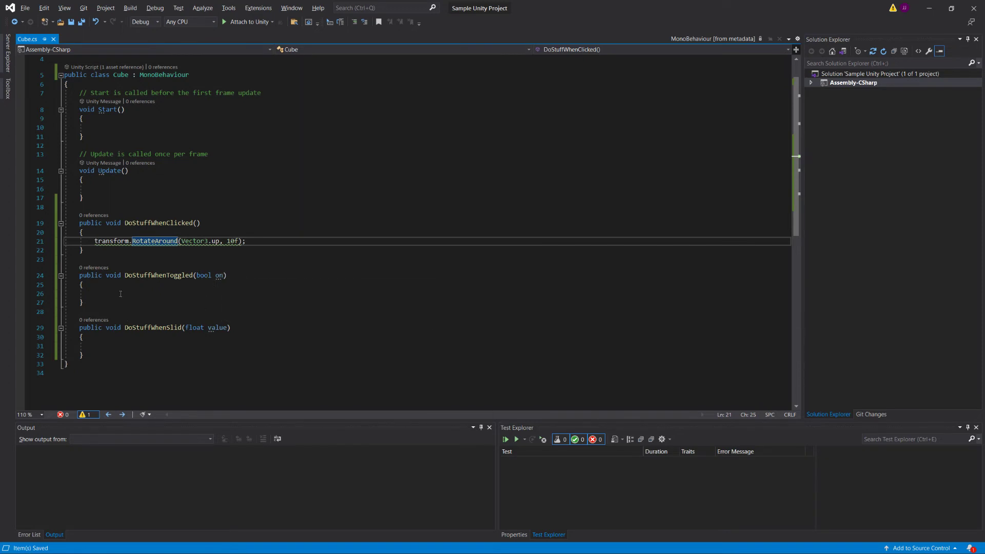
click(122, 294)
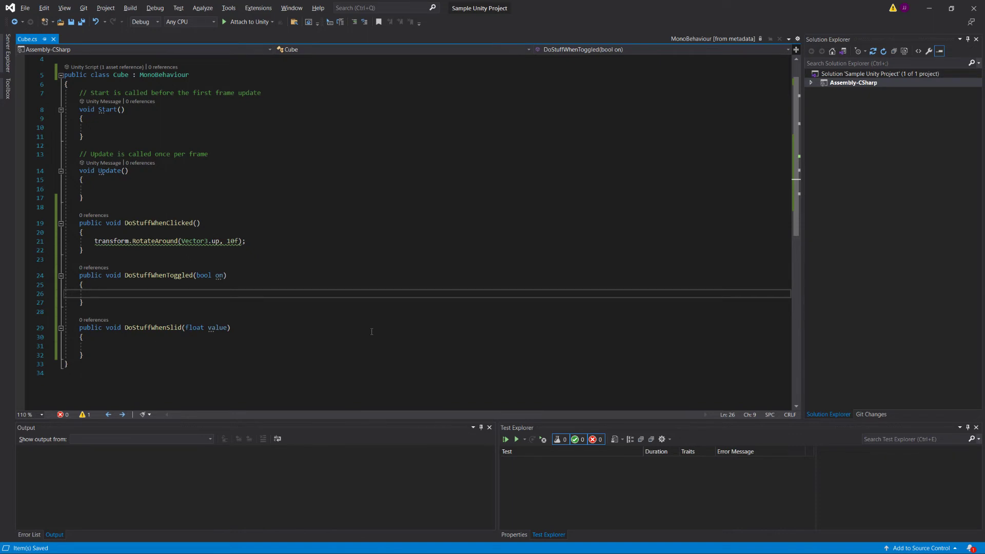
text(Get)
key(Escape)
text(Component<MeshR)
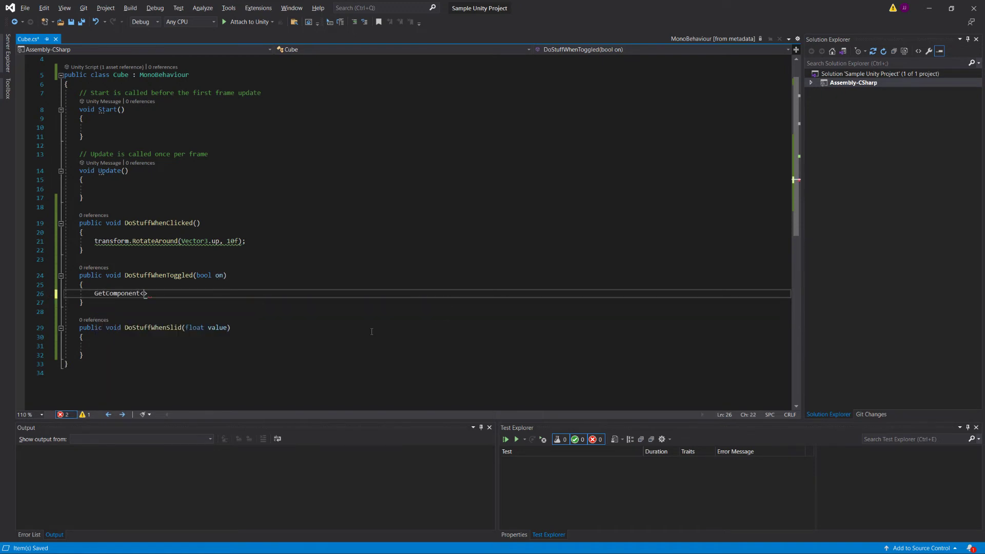
text(enderer>().m)
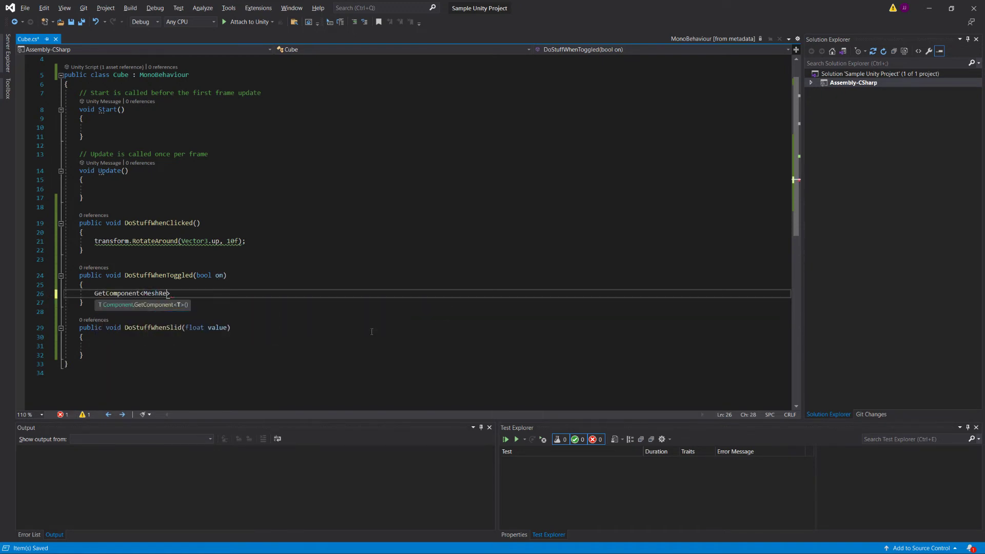
text(aterial.co)
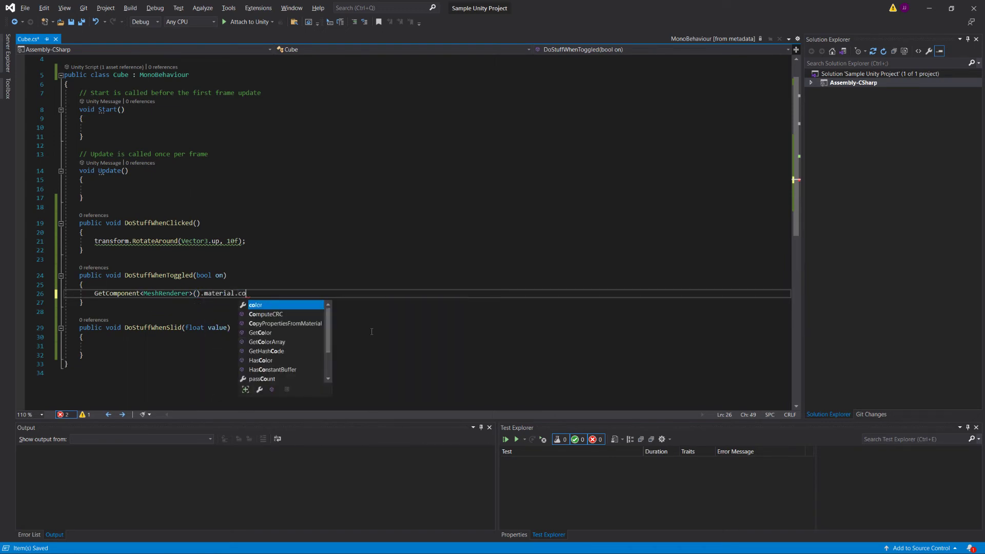
key(Tab)
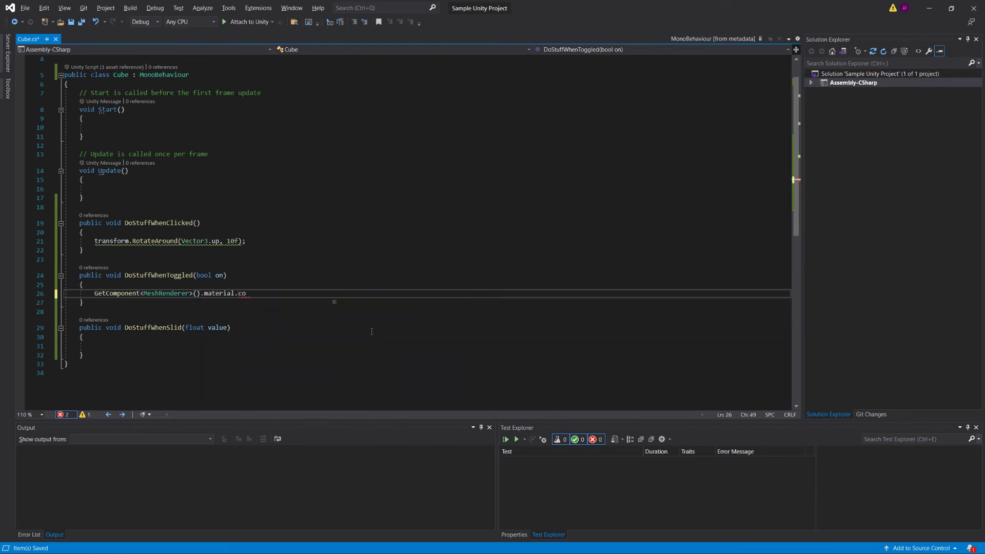
Put the material colour line under an if (on) condition and assign it Color.red
key(Home)
key(Return)
key(Up)
text(if ()
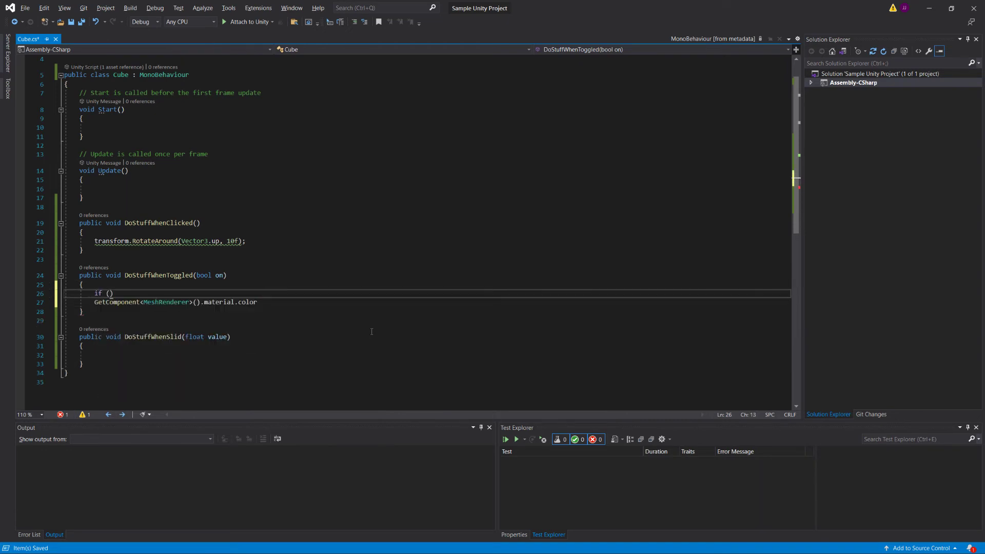
text(on))
key(Down)
key(Home)
key(Tab)
key(End)
text(= )
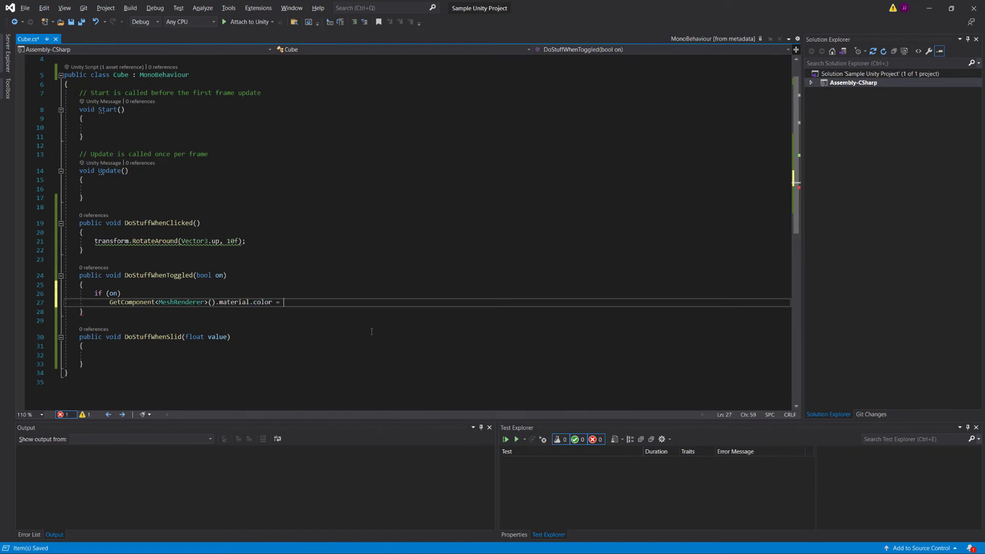
text(Color.red;)
Add an else branch with a copy of the material colour line set to Color.green, and save the script
key(Return)
text(else)
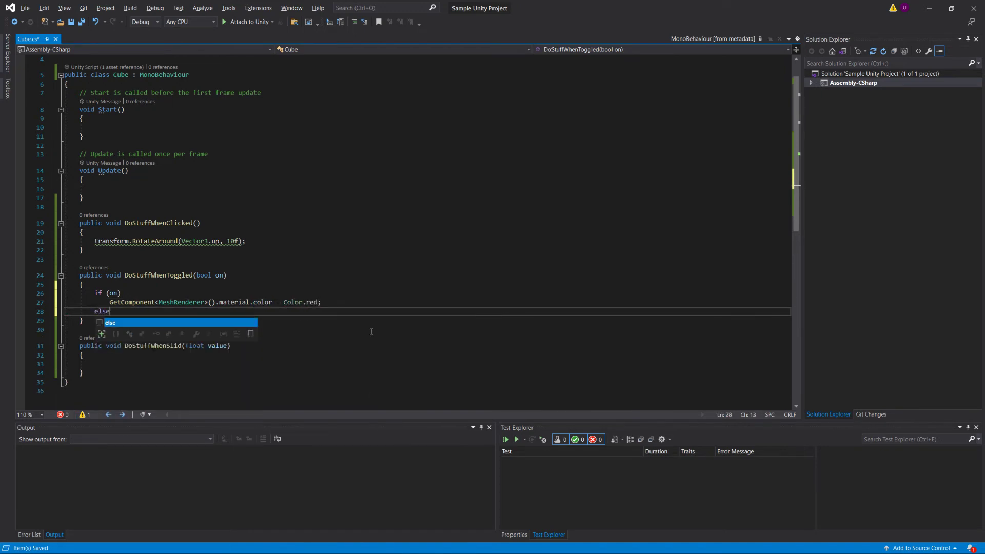
key(Escape)
key(Return)
key(Up)
key(Up)
key(shift+End)
key(ctrl+c)
key(Down)
key(Down)
key(ctrl+v)
key(Left)
key(ctrl+shift+Left)
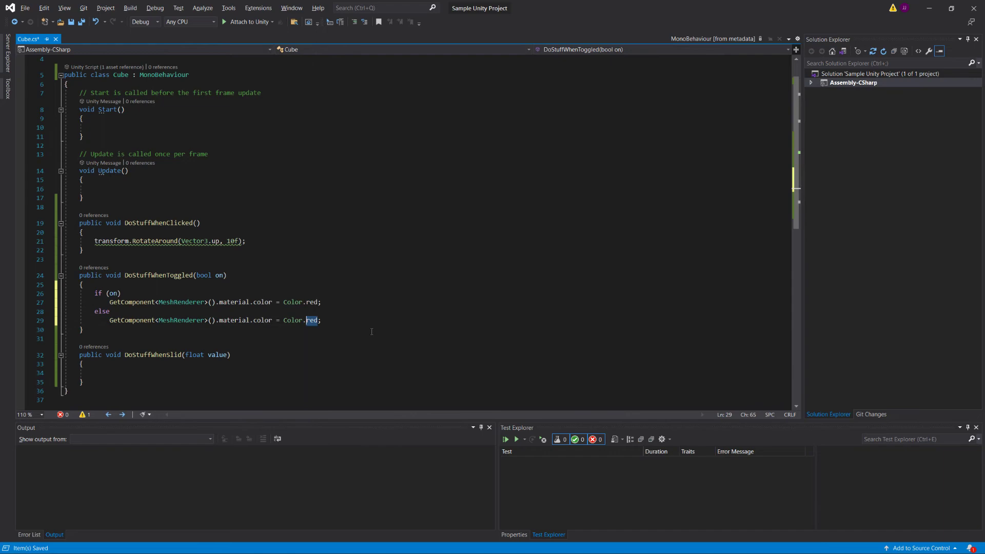
text(green)
key(ctrl+s)
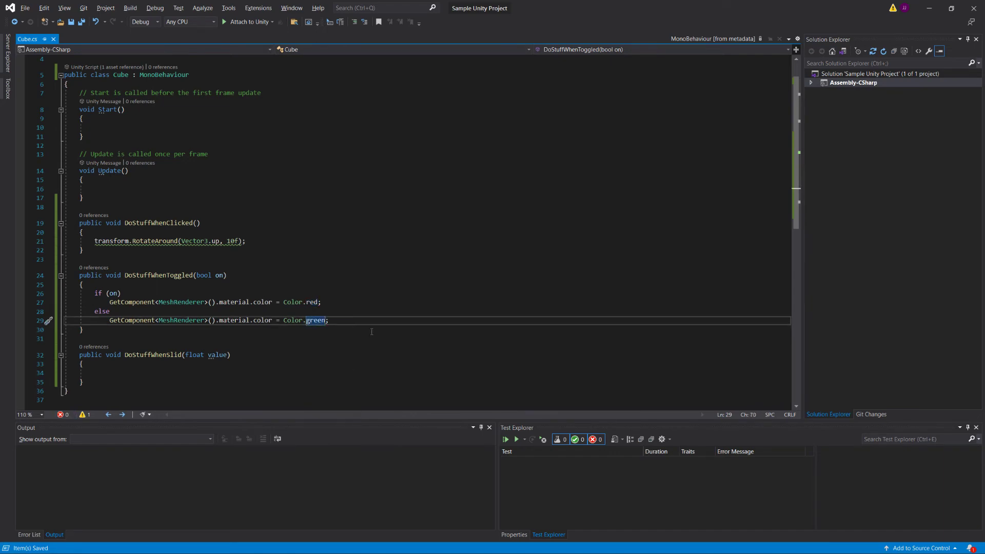
Switch to Unity, test the Toggle off and on in play mode, and end play mode
key(alt+Tab)
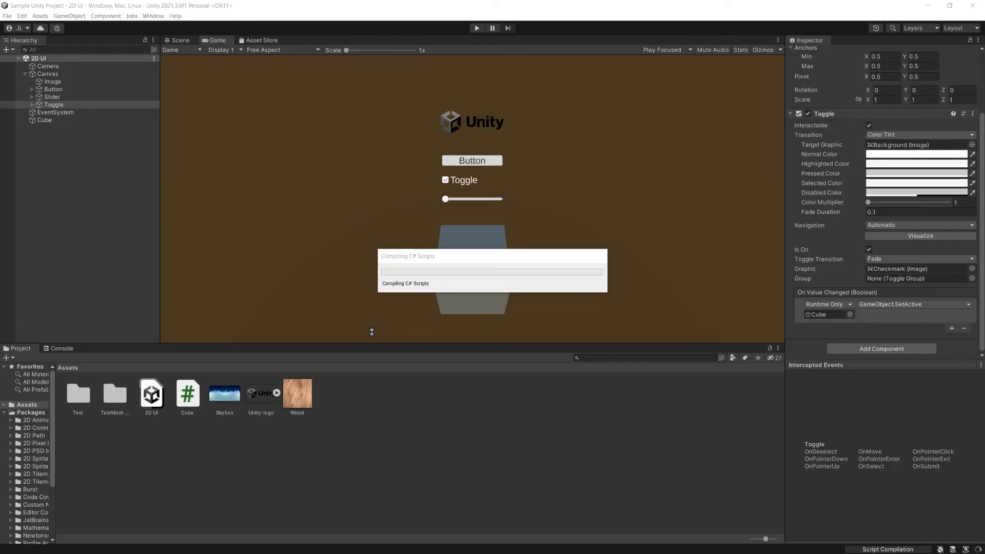
click(476, 29)
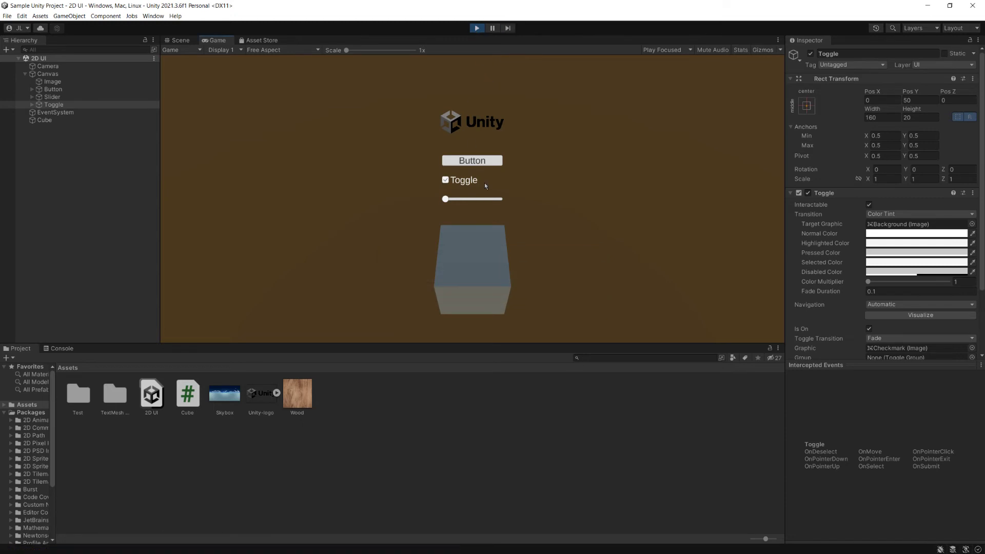
click(445, 181)
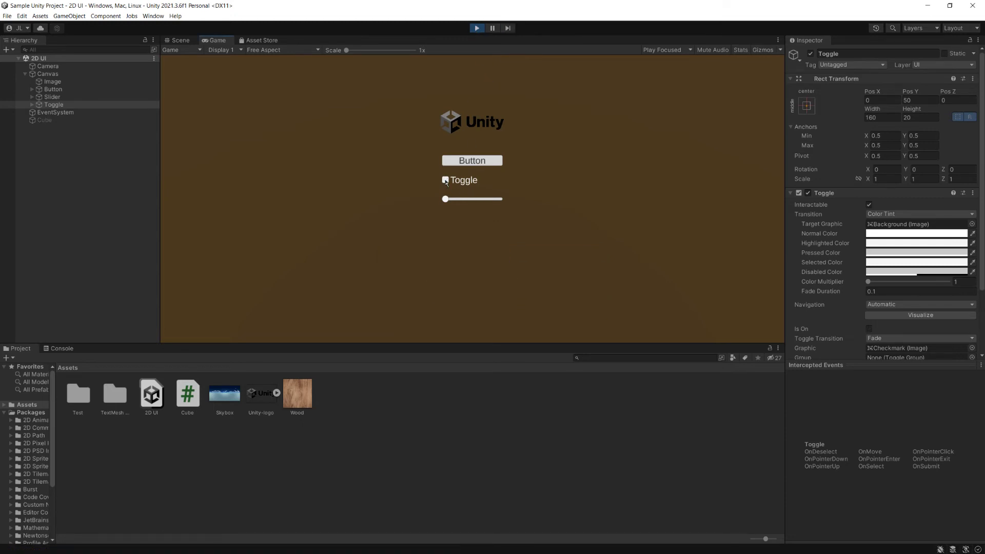
click(447, 181)
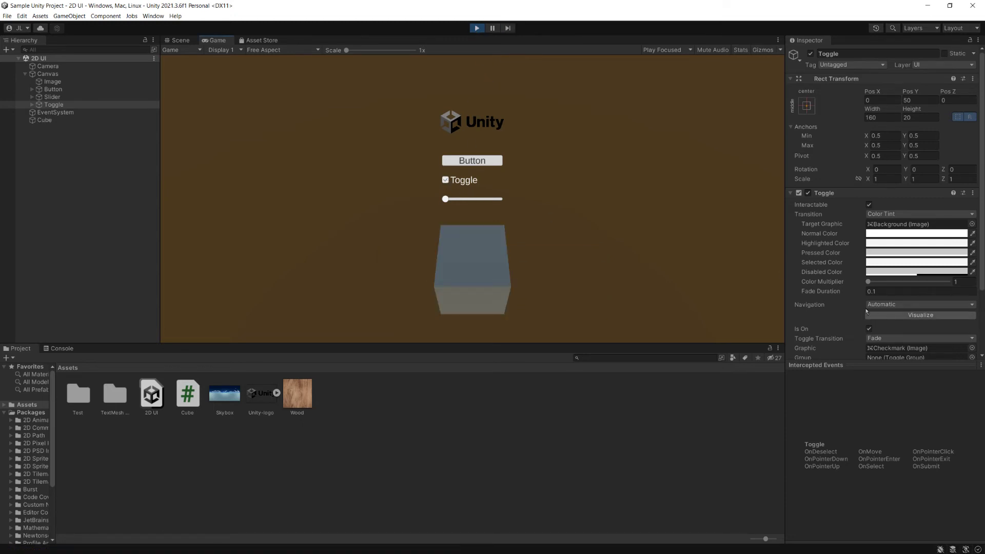
scroll(865, 318, down, 3)
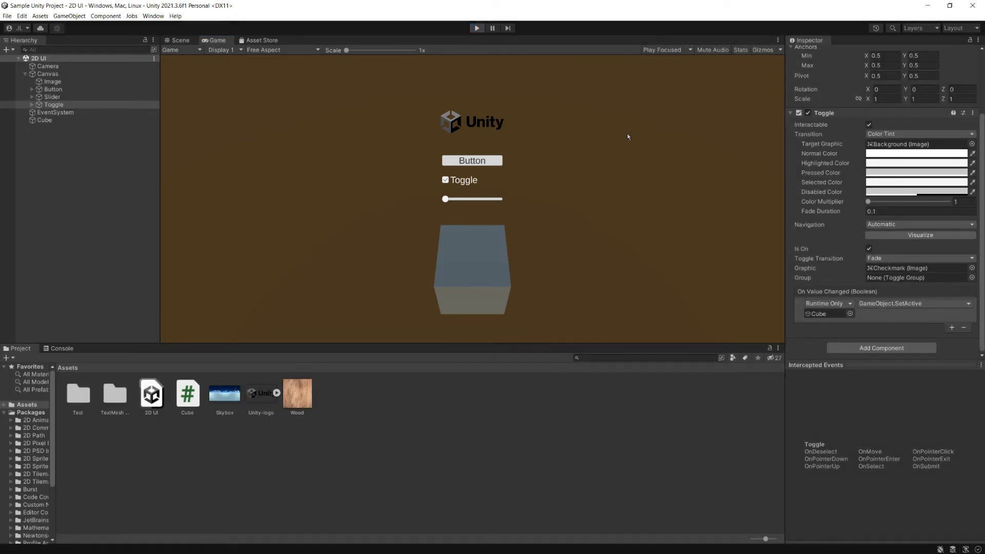
Replace the Toggle's On Value Changed entry with one targeting the Cube and the dynamic bool function Cube.DoStuffWhenToggled
click(896, 315)
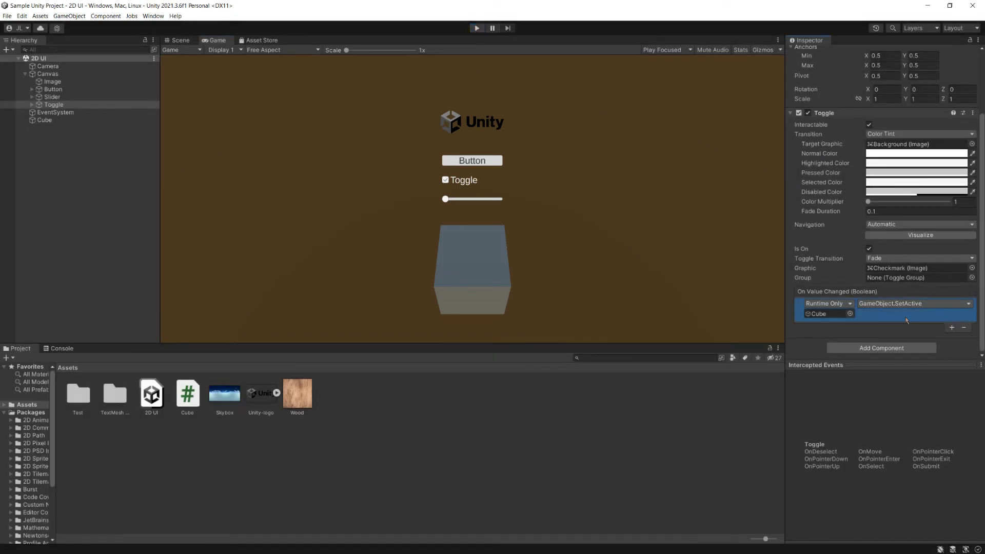
click(964, 327)
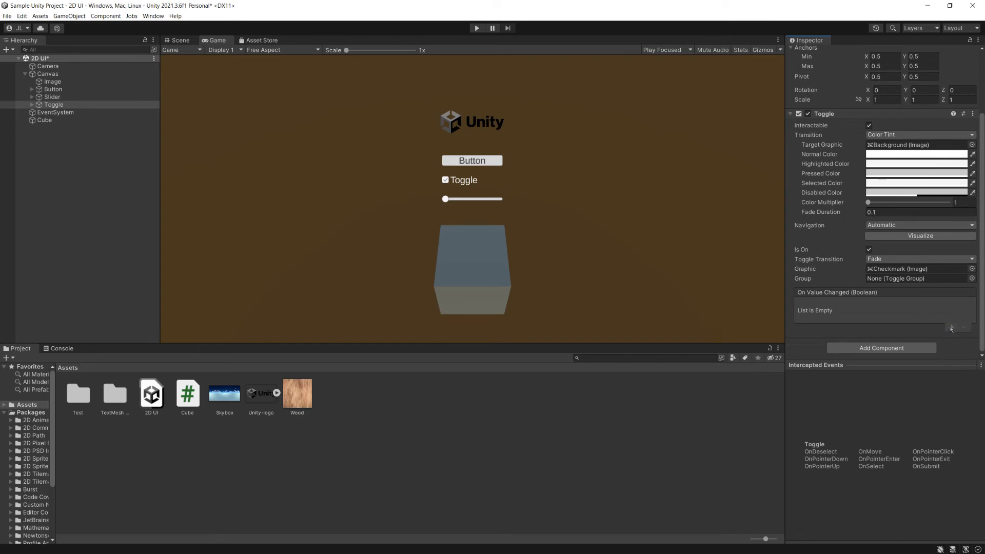
click(952, 327)
drag(44, 120, 823, 314)
click(882, 305)
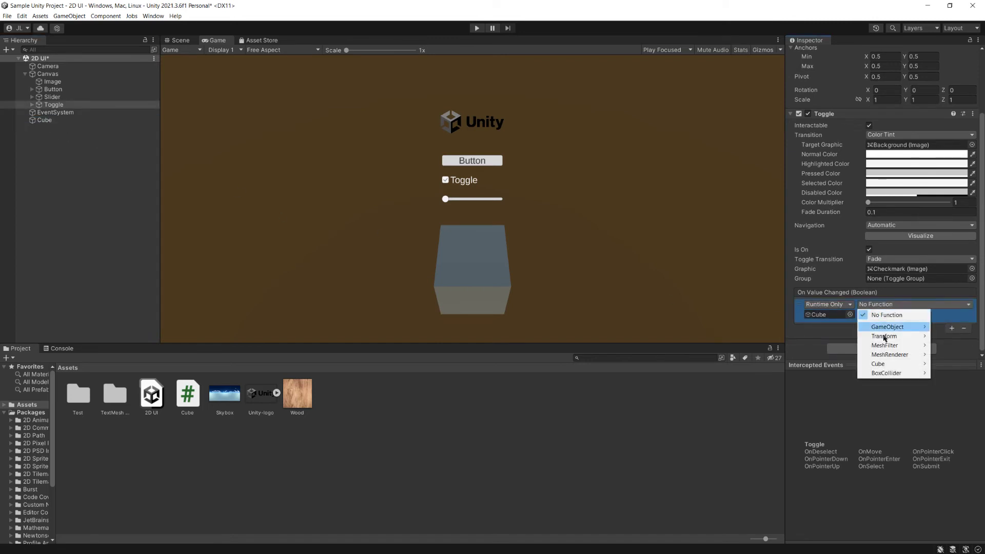
mouse_move(898, 366)
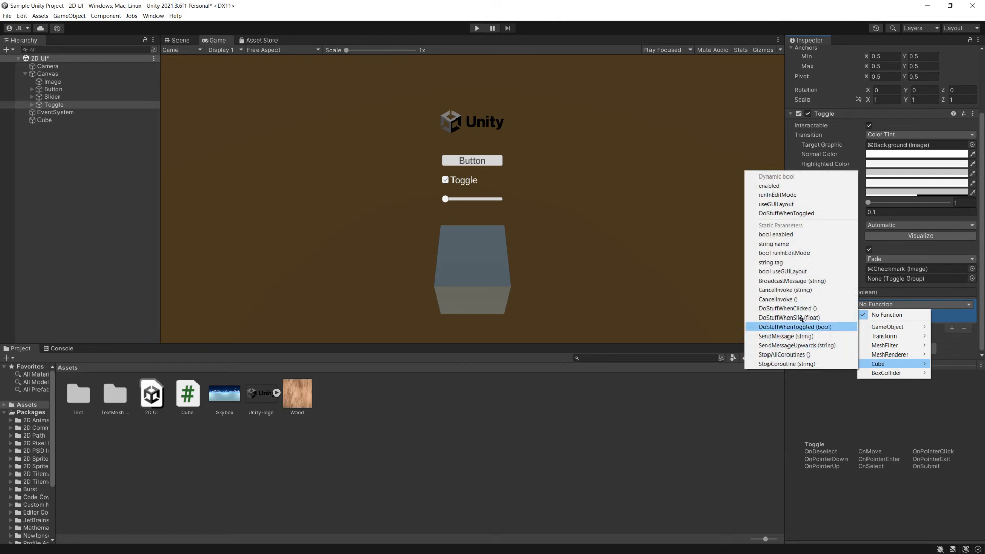
click(786, 213)
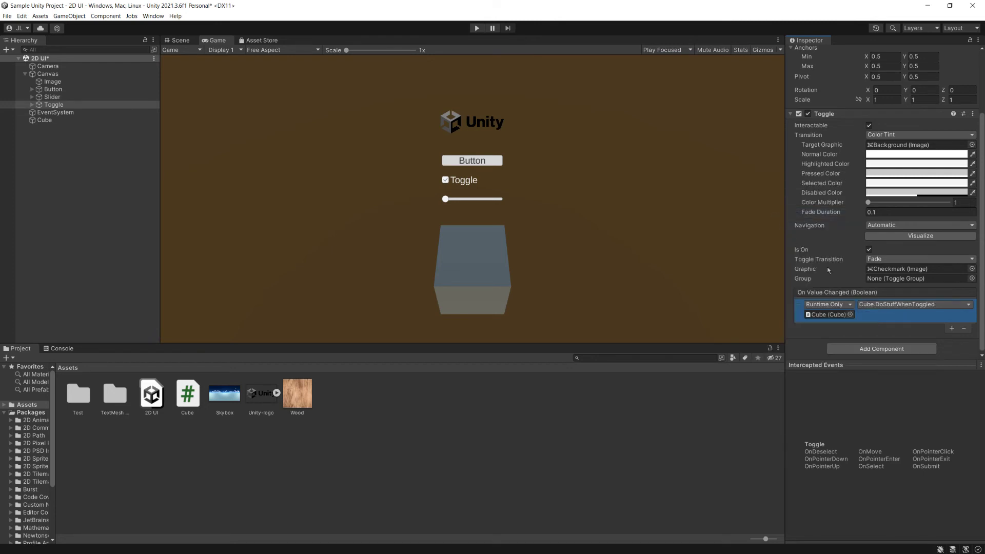
Test the Toggle repeatedly in play mode and compare the Cube's colour change with the DoStuffWhenToggled code in Visual Studio
click(474, 29)
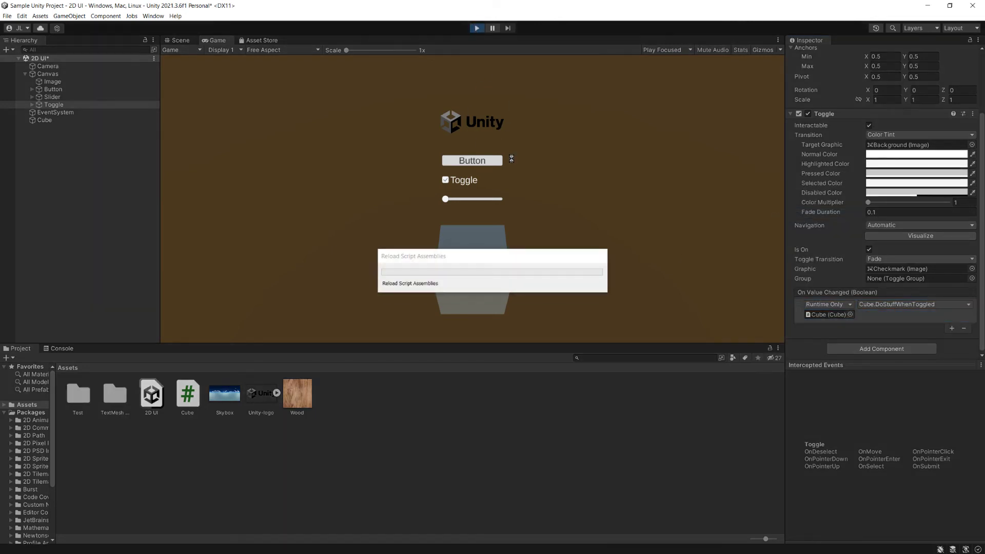
click(445, 180)
click(446, 181)
click(446, 181)
click(445, 181)
click(445, 180)
click(445, 180)
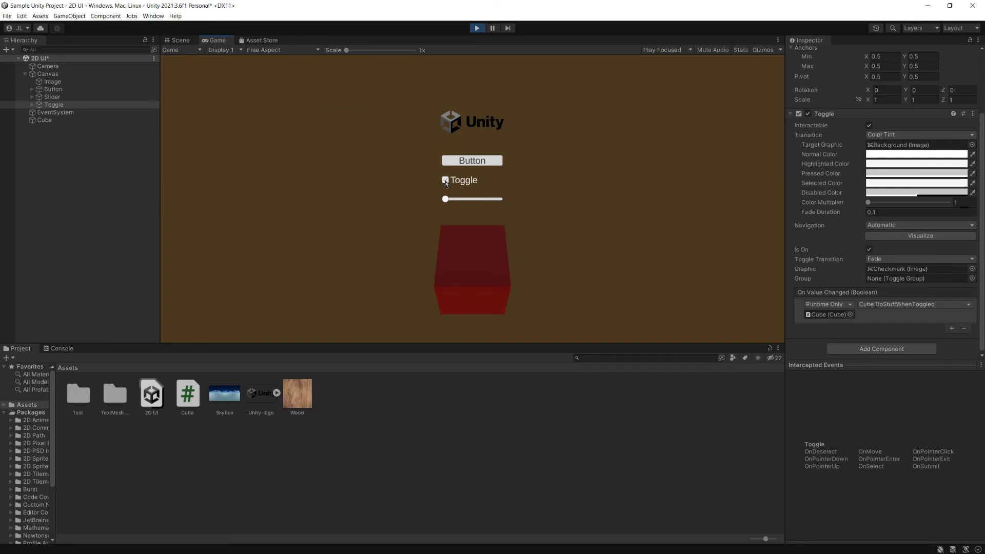
key(alt+Tab)
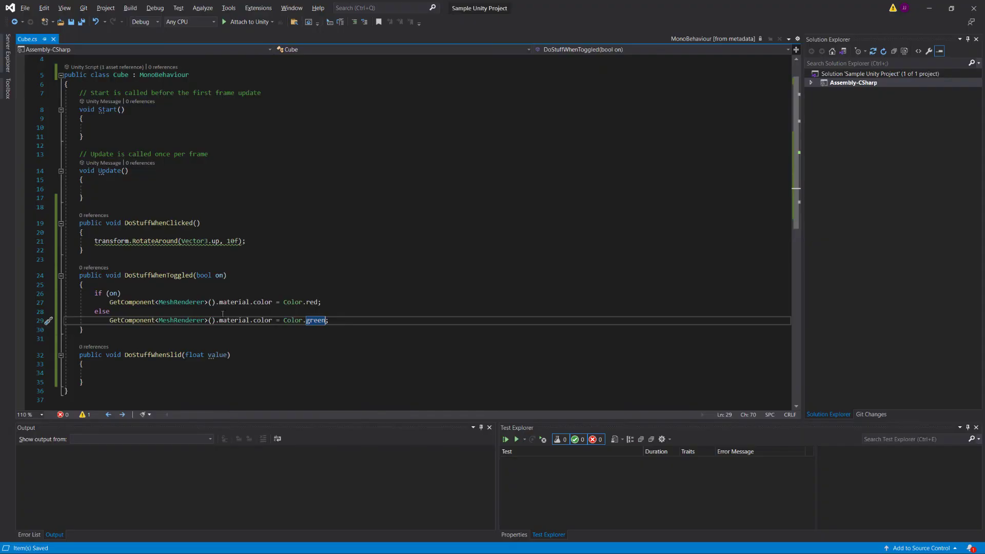
key(alt+Tab)
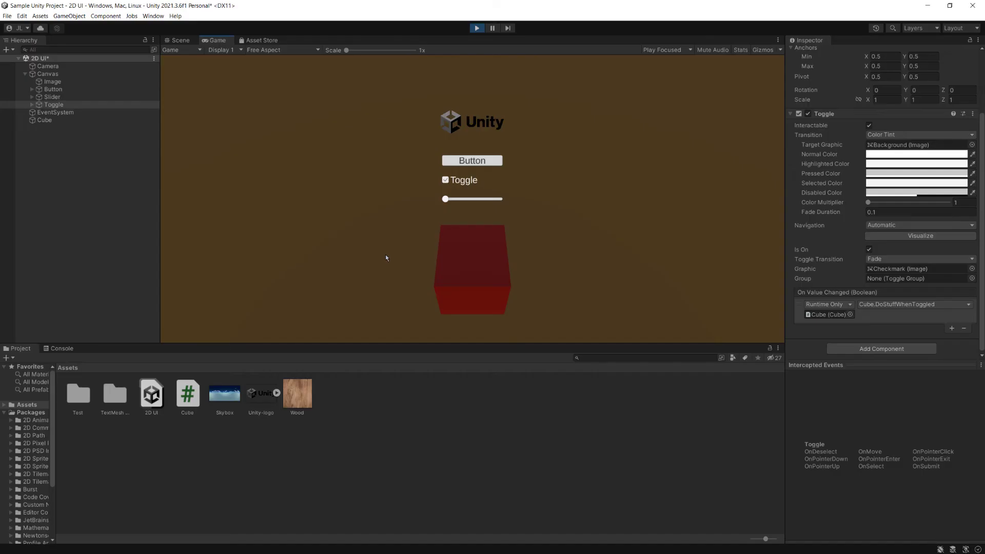
Examine the Slider's value range and On Value Changed (Single) event, and select the Cube
click(52, 97)
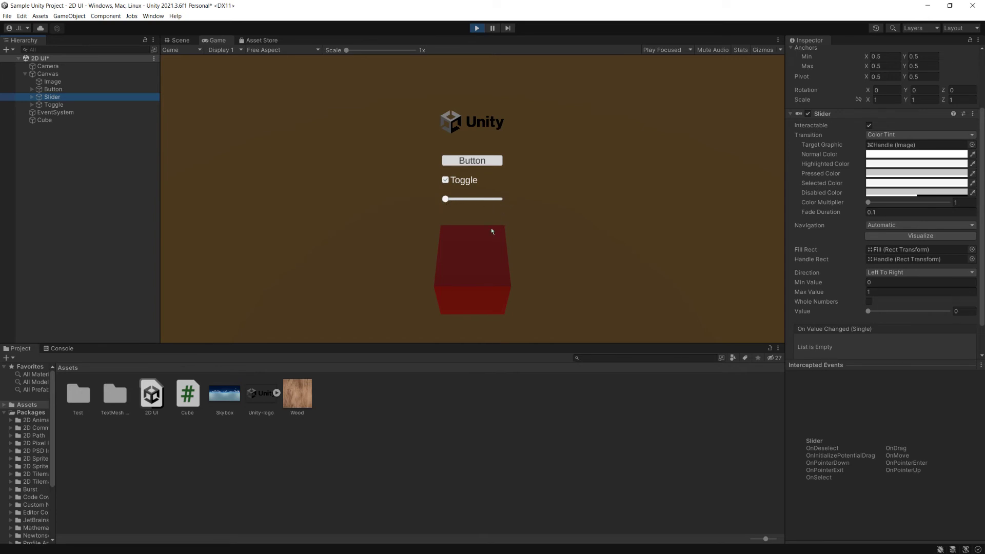
scroll(850, 311, down, 1)
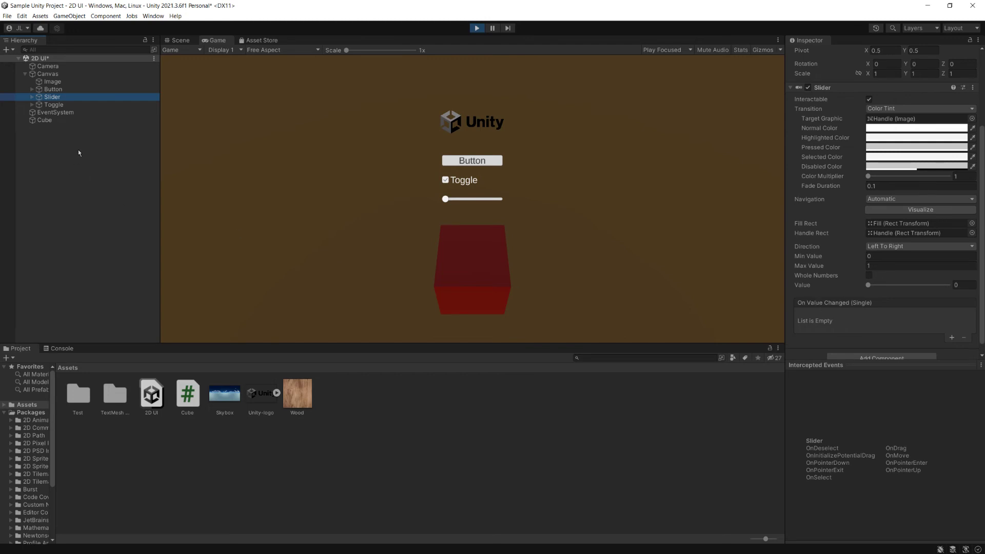
click(51, 119)
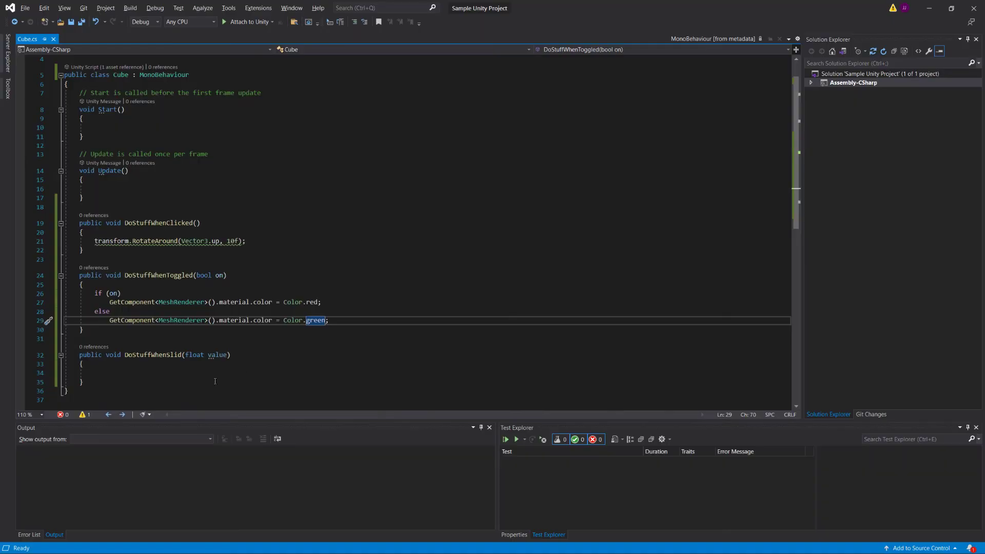
In the DoStuffWhenSlid method, declare Vector3 position = new Vector3(value, 0f, 0f);
scroll(116, 342, down, 1)
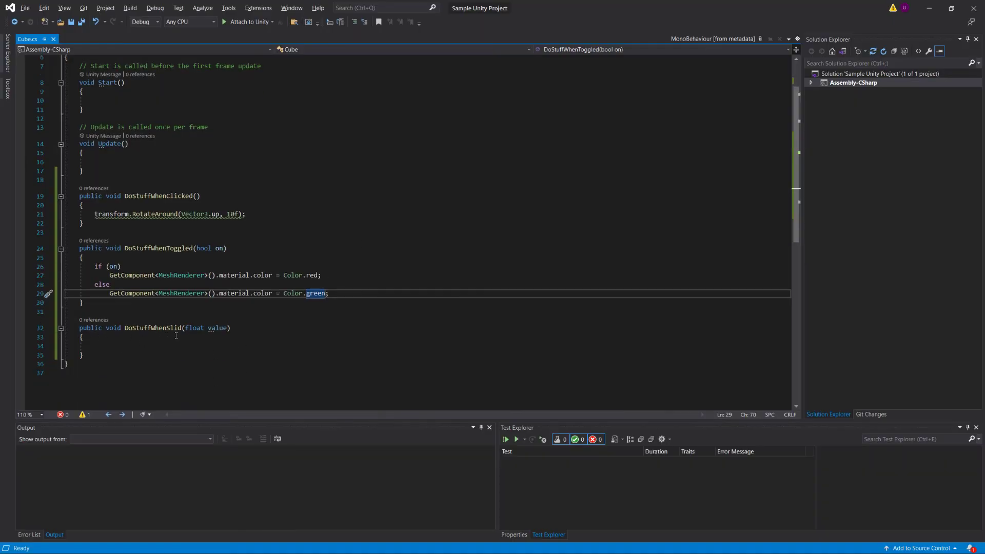
click(109, 346)
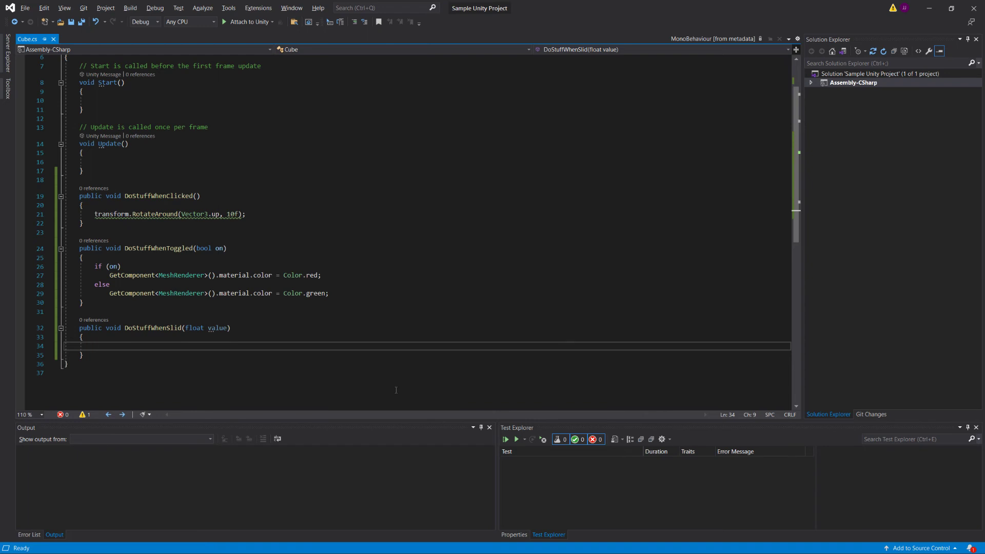
text(Vector)
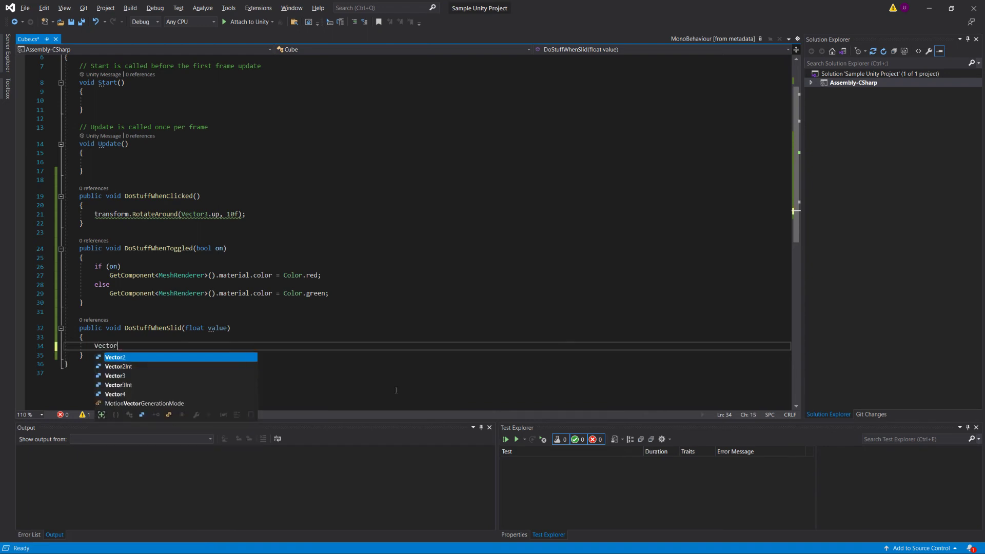
text(3 positi)
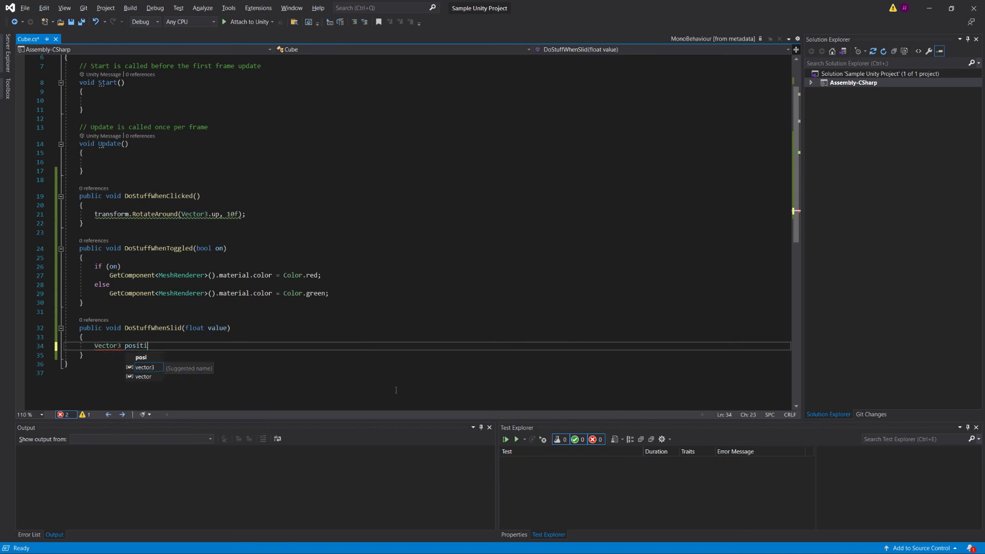
text(on = ()
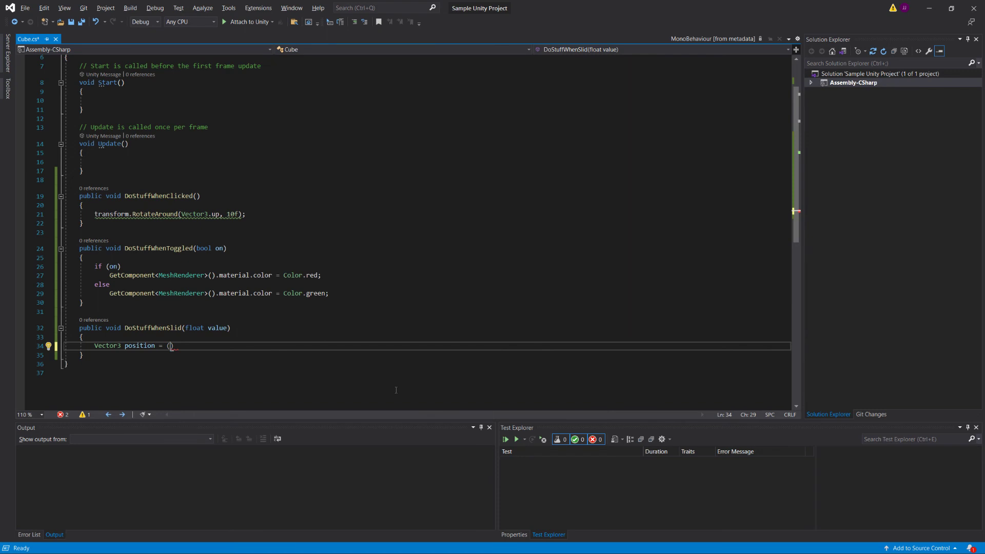
text(value, 0f, 0f);)
key(Left)
key(Left)
key(Left)
key(Left)
key(Left)
key(Left)
key(Left)
text(new Vector3)
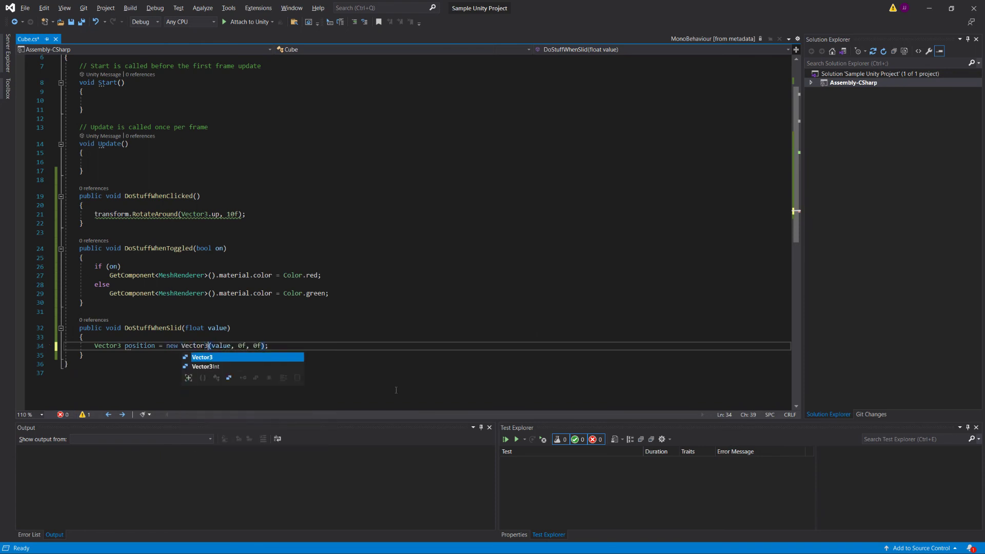
key(Escape)
Add the line transform.position = position; at the end of the DoStuffWhenSlid method and save the Cube script
key(End)
key(Return)
text(t)
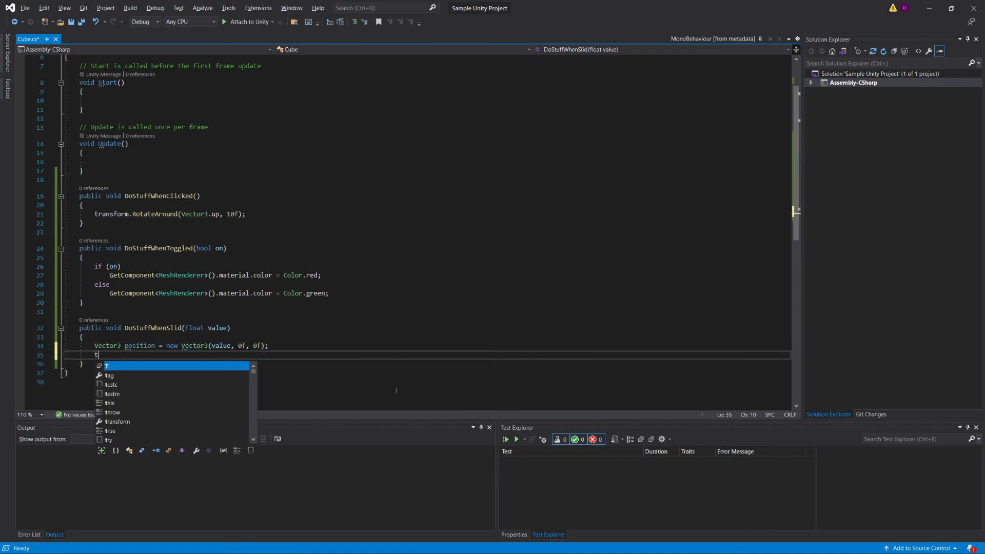
text(ransform.position =)
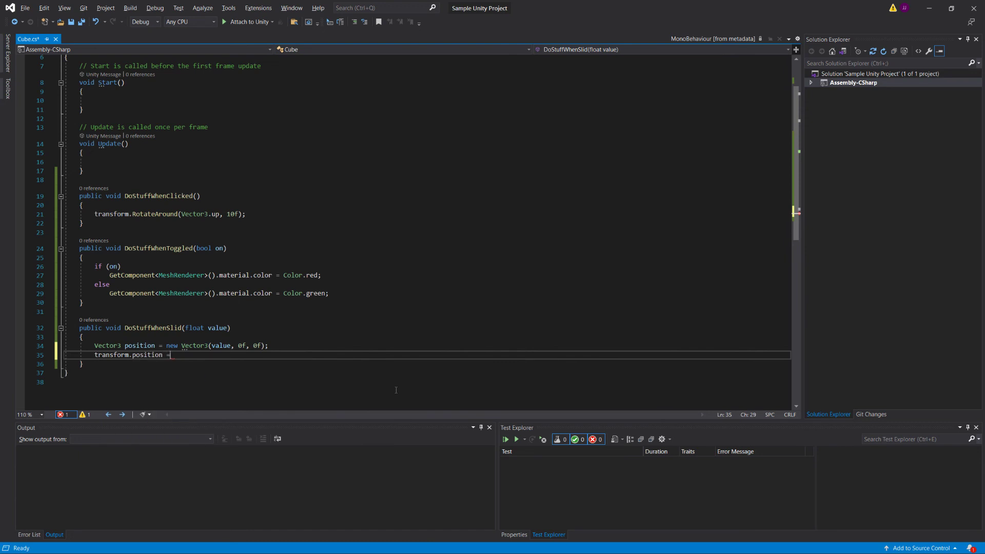
text( position;)
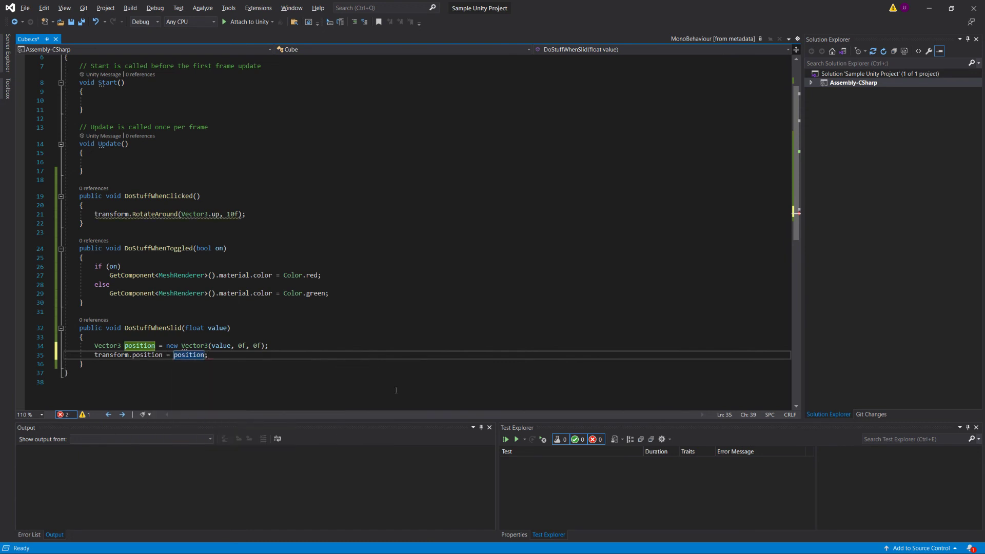
key(ctrl+s)
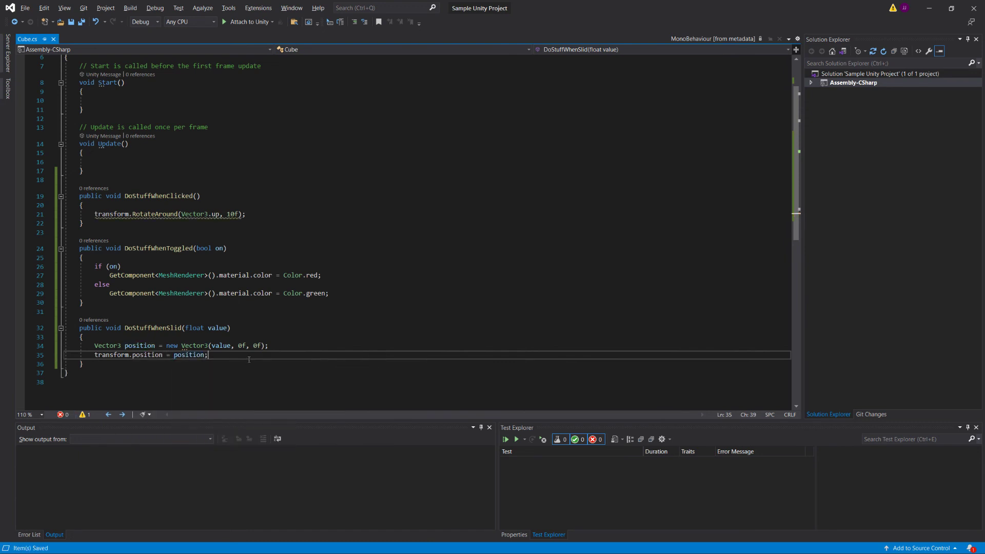
In Unity, add an On Value Changed entry to the Slider, targeting the Cube with the dynamic float function Cube.DoStuffWhenSlid
key(alt+Tab)
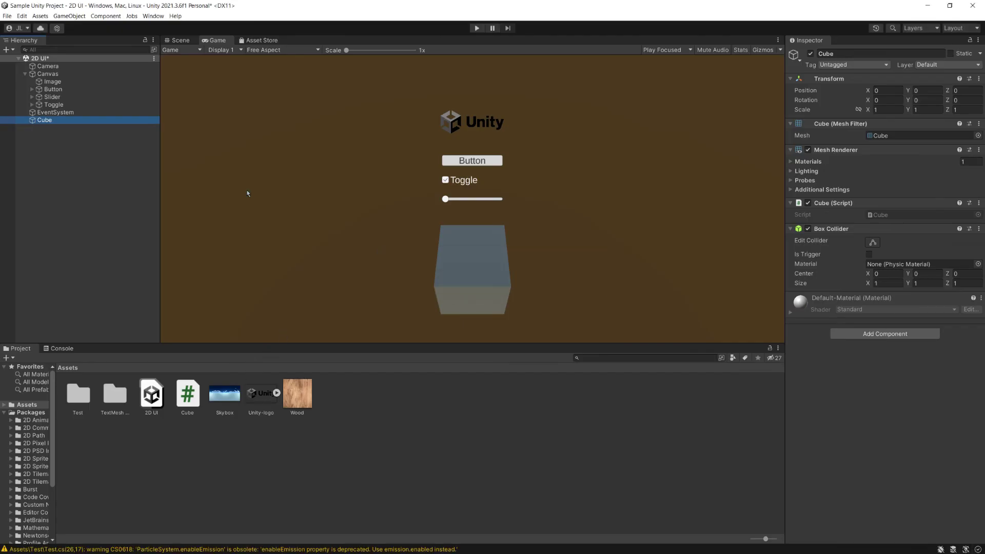
click(58, 97)
scroll(866, 286, down, 5)
click(952, 327)
drag(45, 120, 829, 315)
click(892, 305)
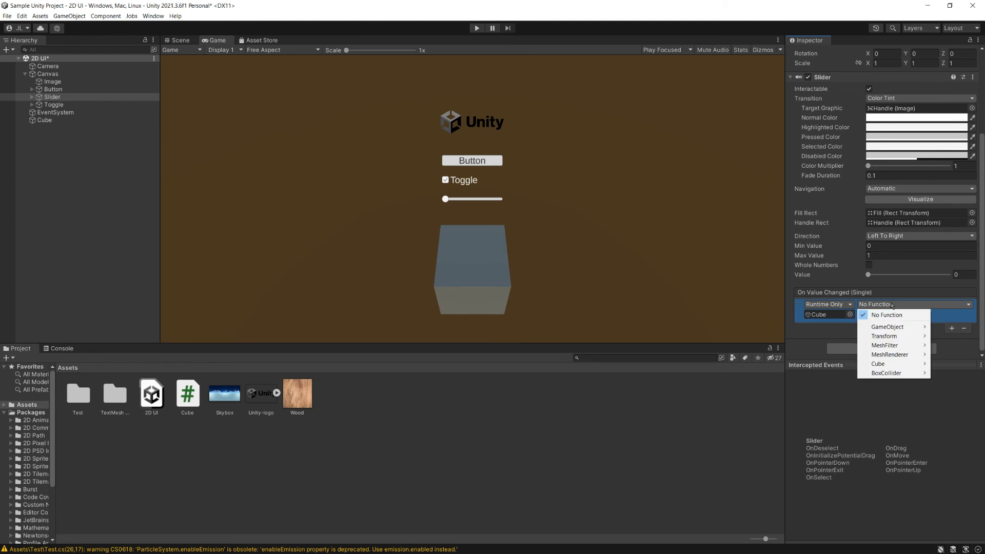
mouse_move(897, 365)
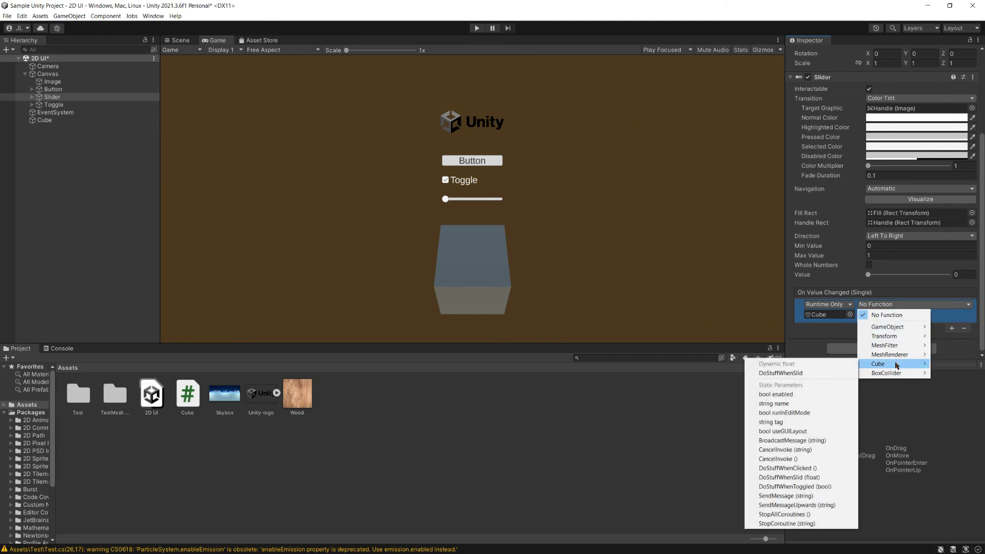
click(779, 374)
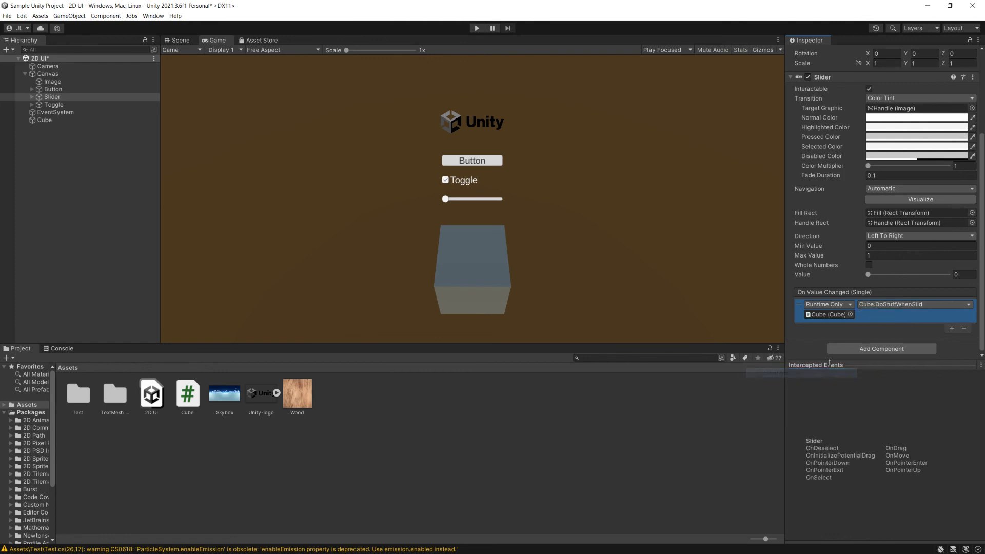
Test the Slider, Button and Toggle in play mode and review the Cube script's methods in Visual Studio
click(476, 28)
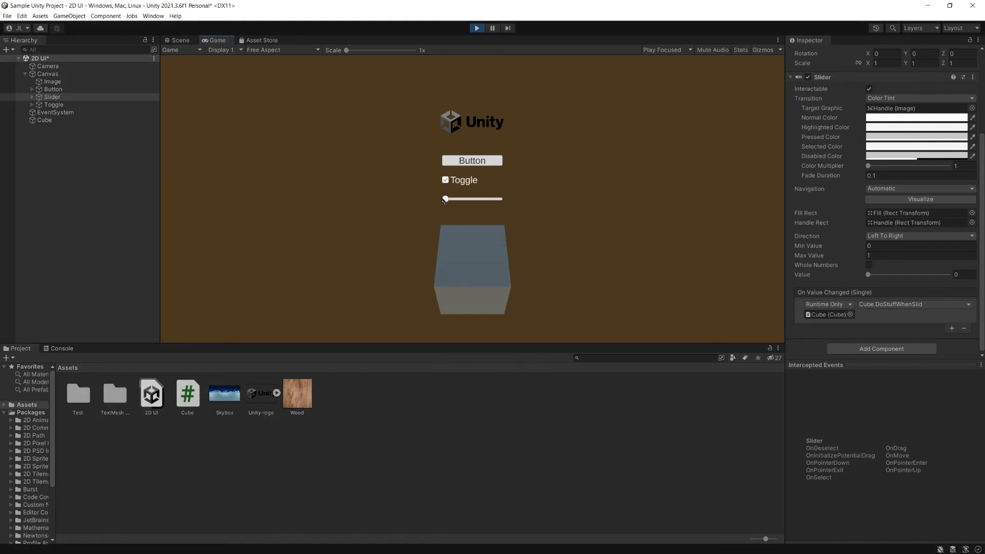
mouse_move(444, 200)
mouse_down()
mouse_move(502, 202)
mouse_move(444, 200)
mouse_up()
click(473, 162)
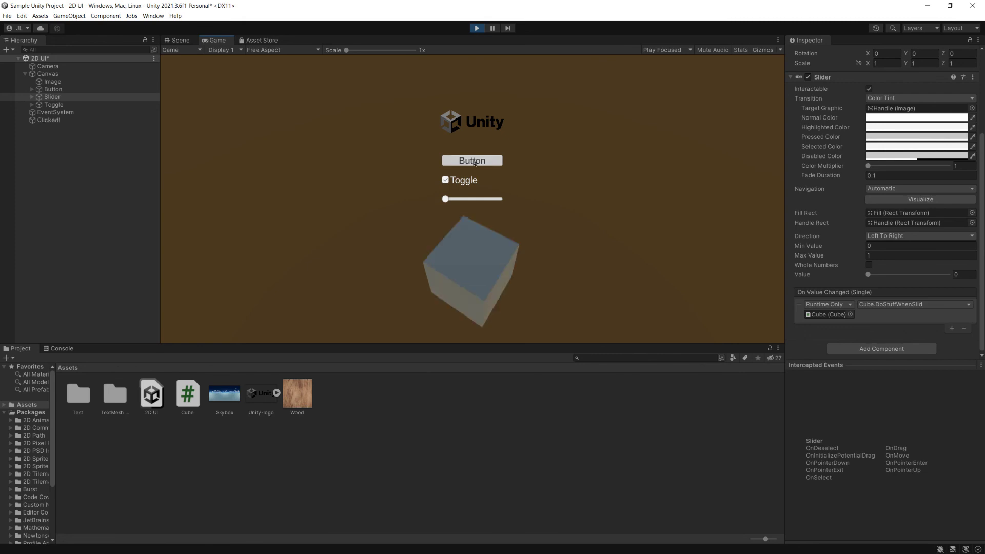
click(445, 181)
mouse_move(445, 200)
mouse_down()
mouse_move(501, 199)
mouse_move(443, 201)
mouse_move(444, 218)
mouse_up()
key(alt+Tab)
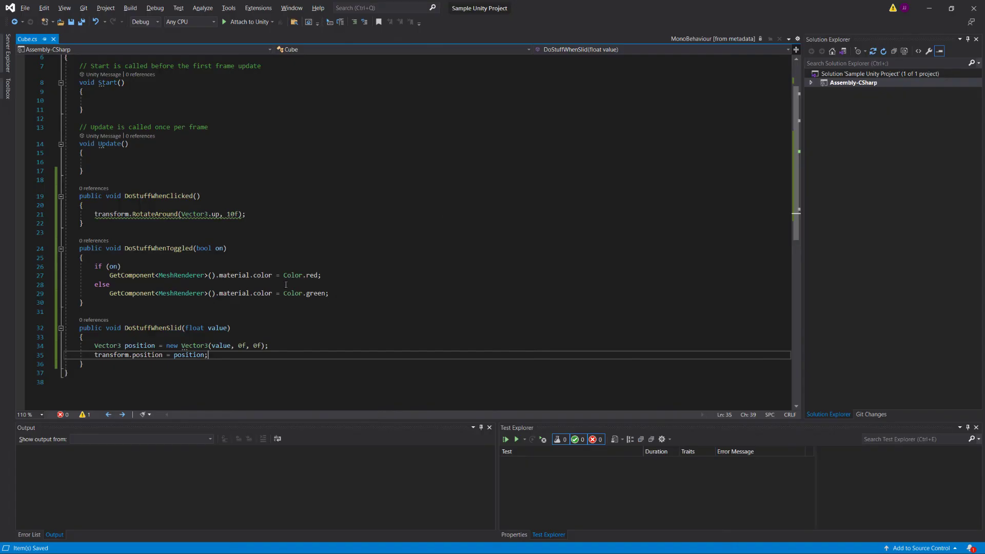
key(alt+Tab)
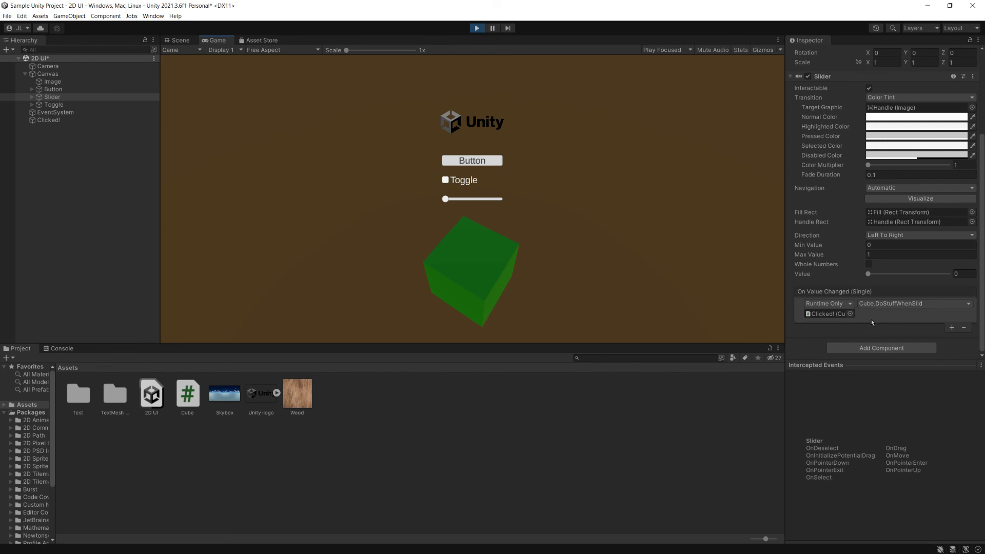
Examine the Slider's and Button's event entries during play mode, finishing with the Button selected, and exit play mode
click(53, 89)
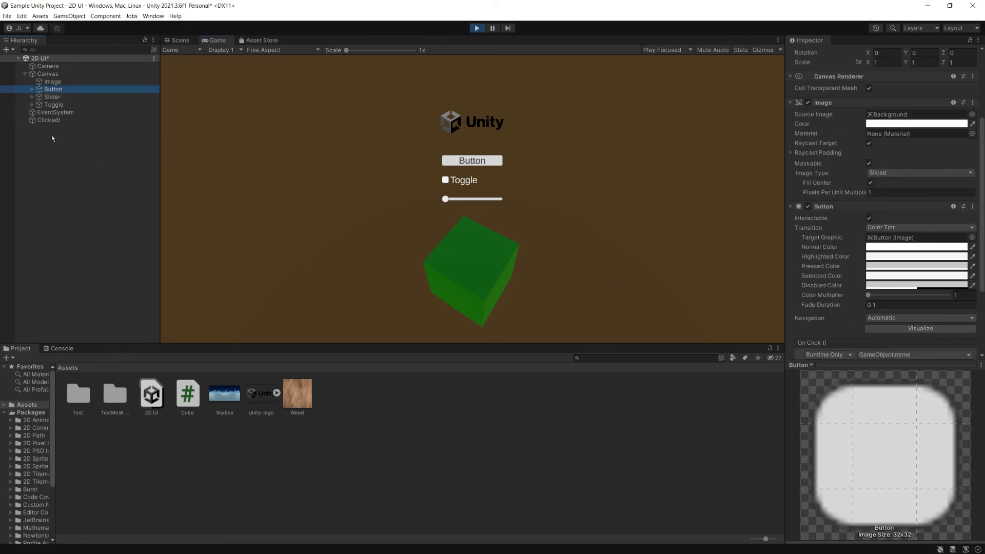
click(52, 97)
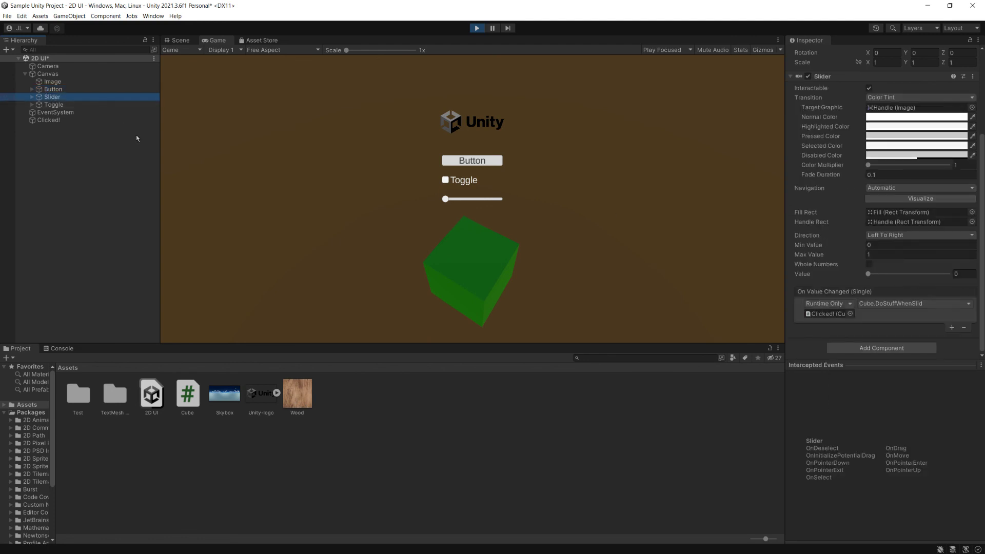
click(53, 90)
scroll(849, 302, down, 3)
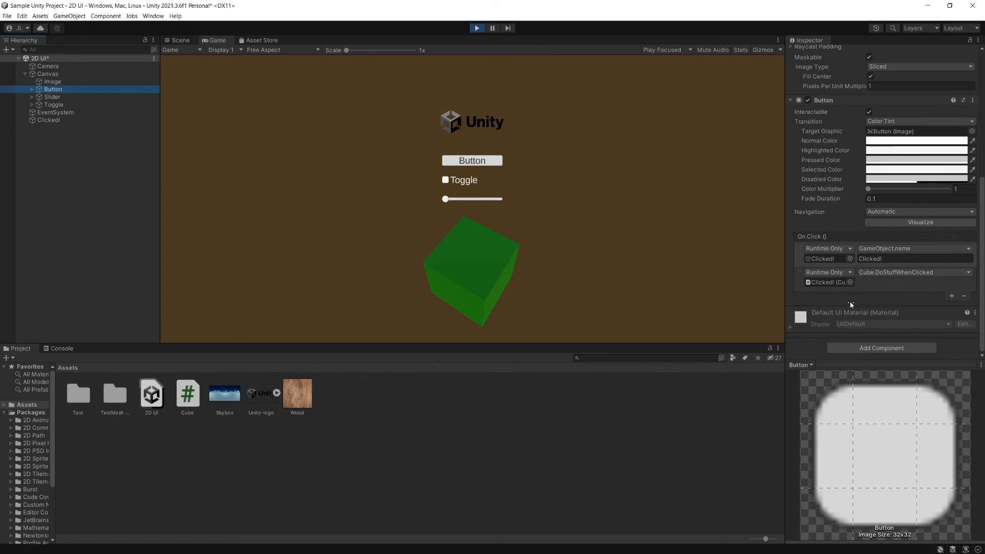
click(477, 29)
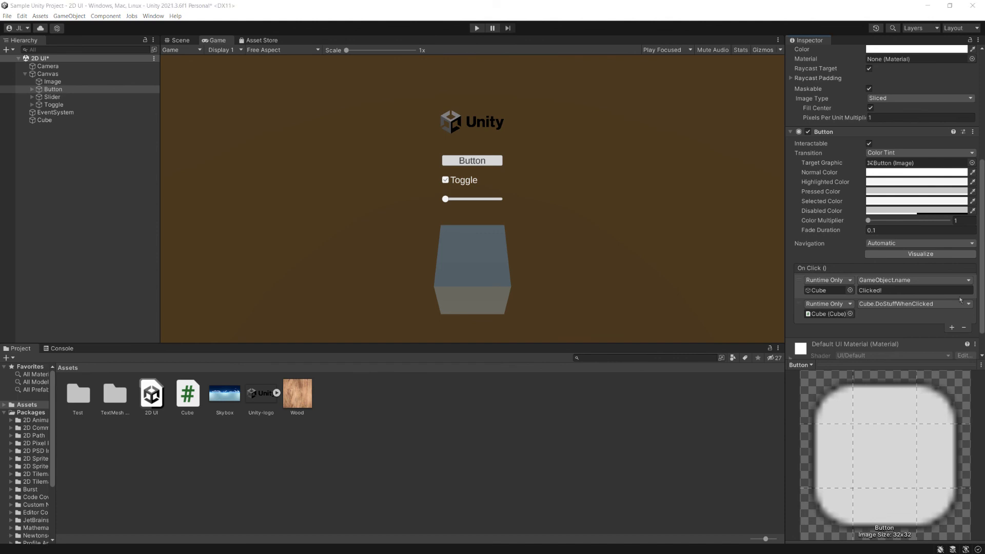
Add an Event Trigger component to the Button and give it a PointerEnter event type
scroll(893, 336, down, 2)
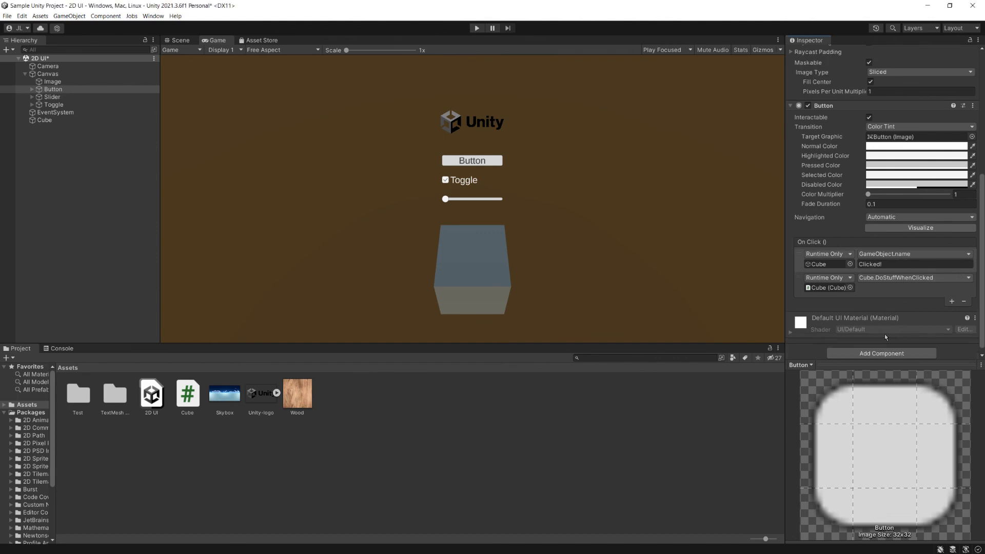
click(865, 350)
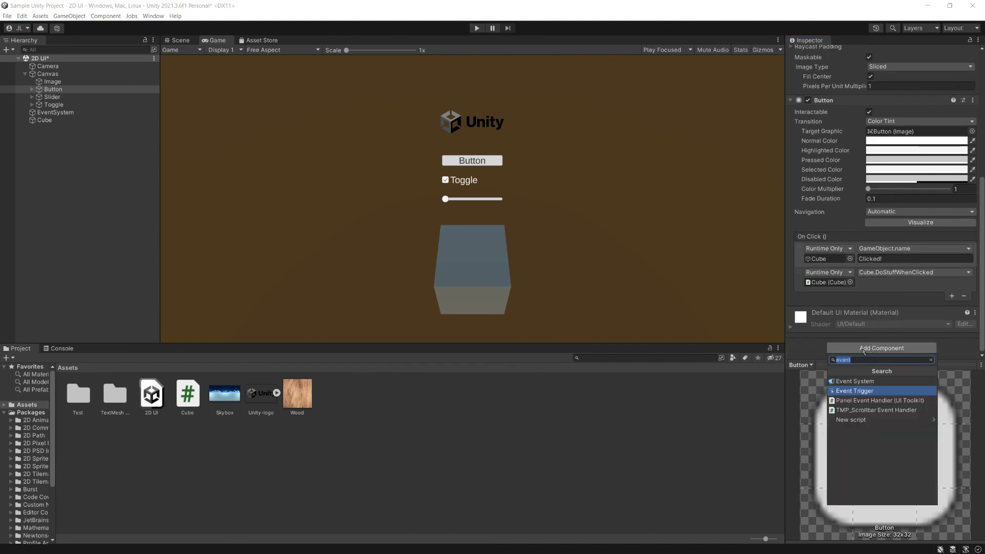
click(860, 393)
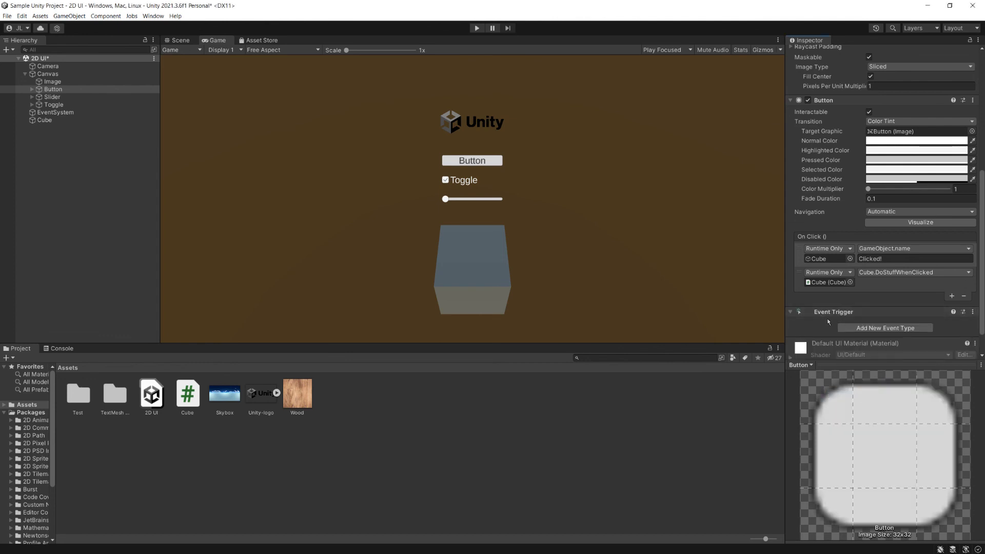
click(883, 329)
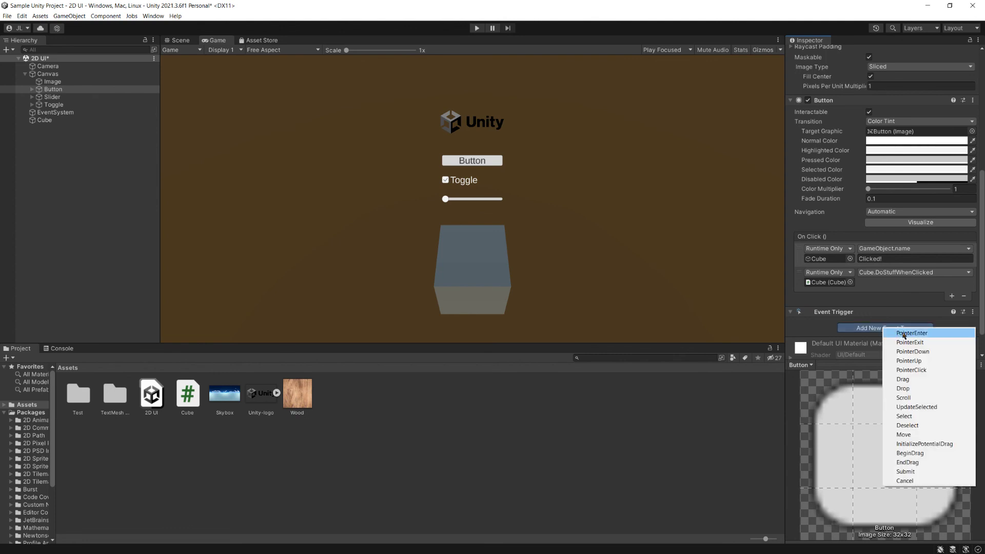
click(904, 334)
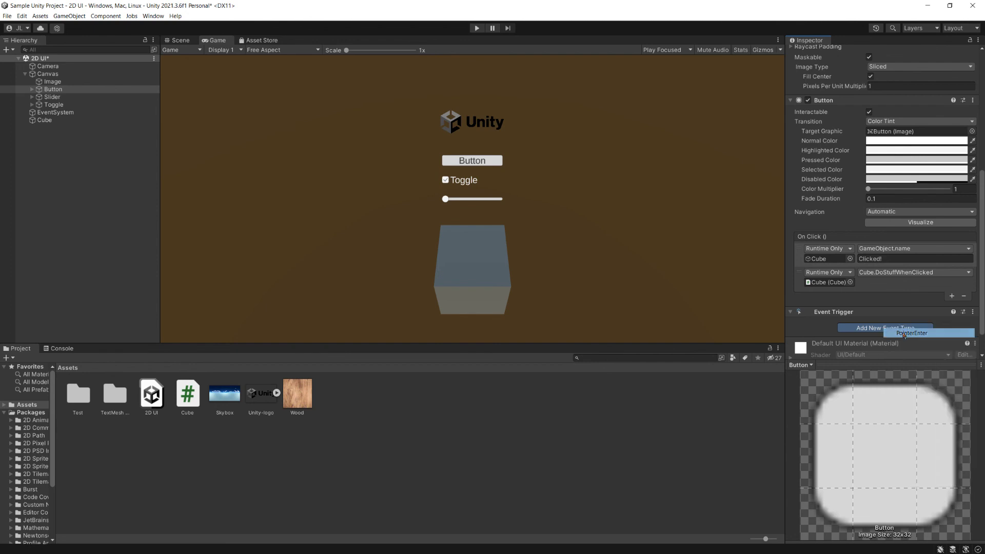
Add a Pointer Enter entry targeting the Cube that sets GameObject.name to "Hovered"
scroll(943, 290, down, 3)
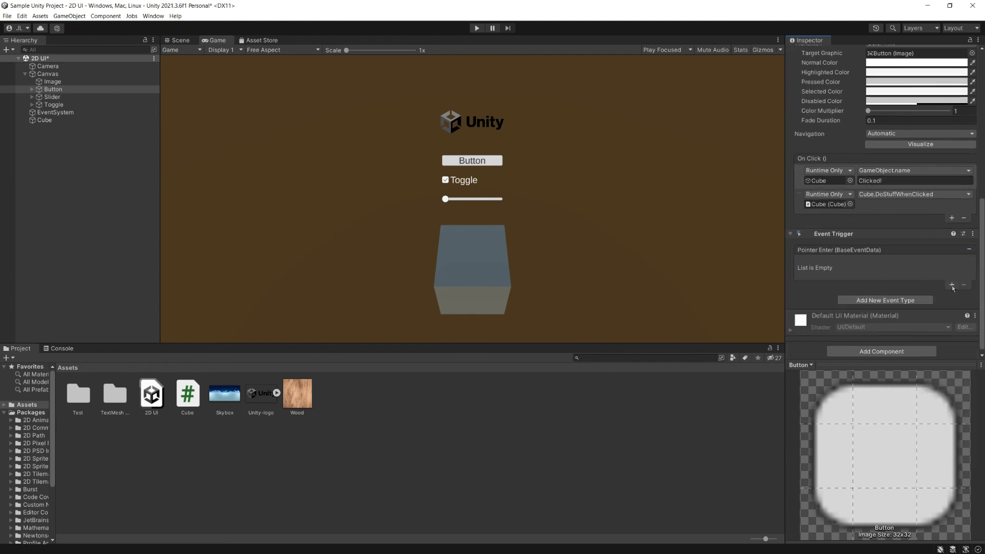
click(953, 285)
drag(43, 121, 826, 272)
click(883, 268)
mouse_move(891, 285)
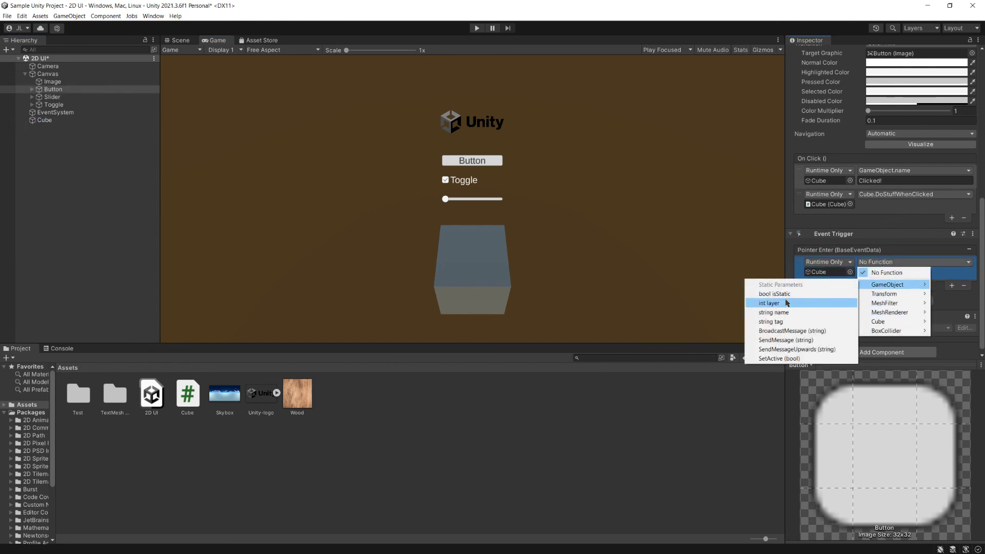
click(777, 313)
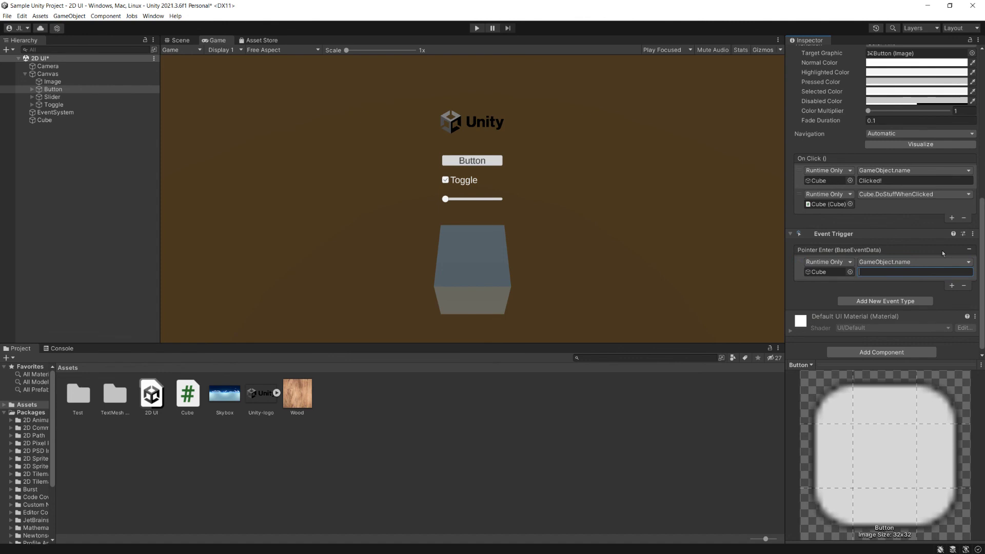
text(Hovered)
key(Return)
Test the Button's pointer-enter and click events in play mode, checking the Cube's name and rotation
click(478, 29)
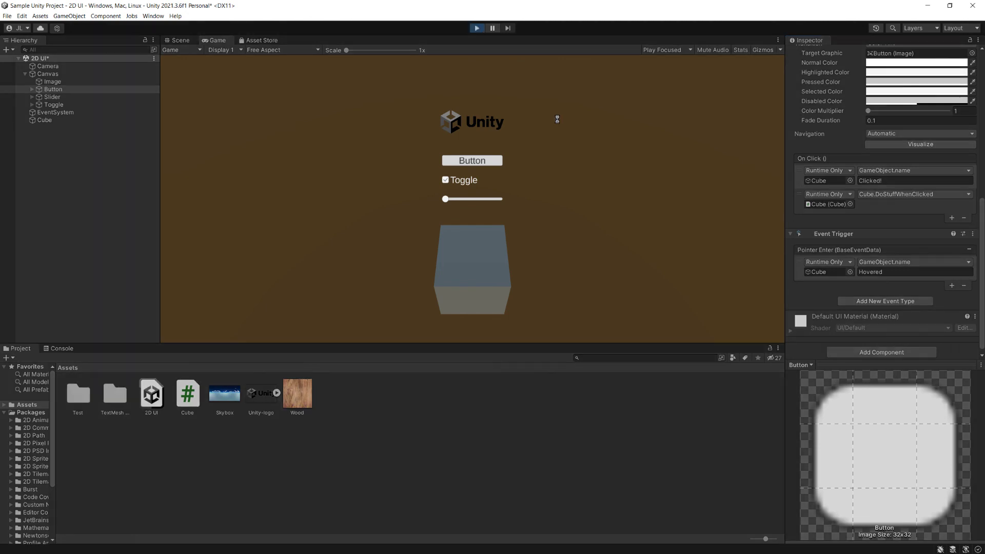
mouse_move(495, 162)
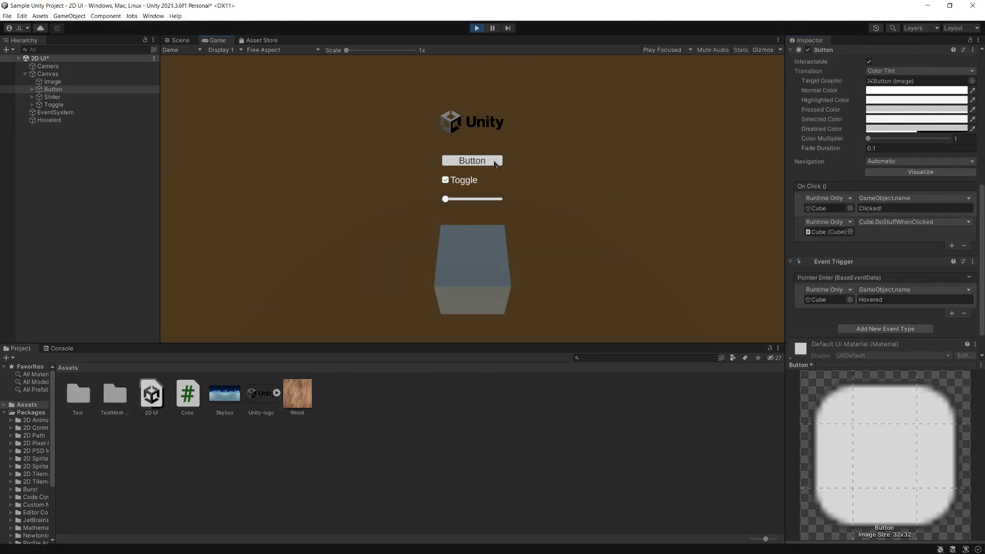
click(496, 163)
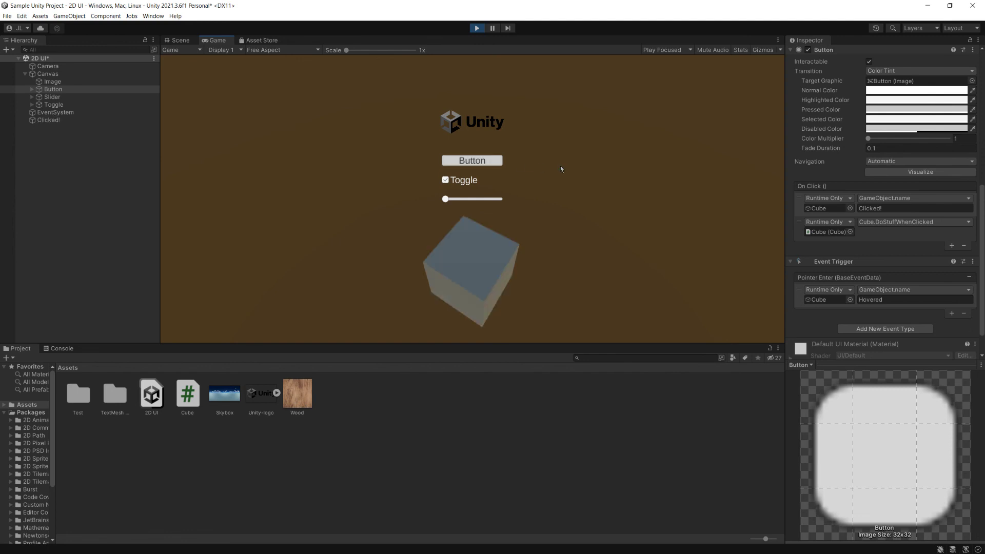
click(495, 163)
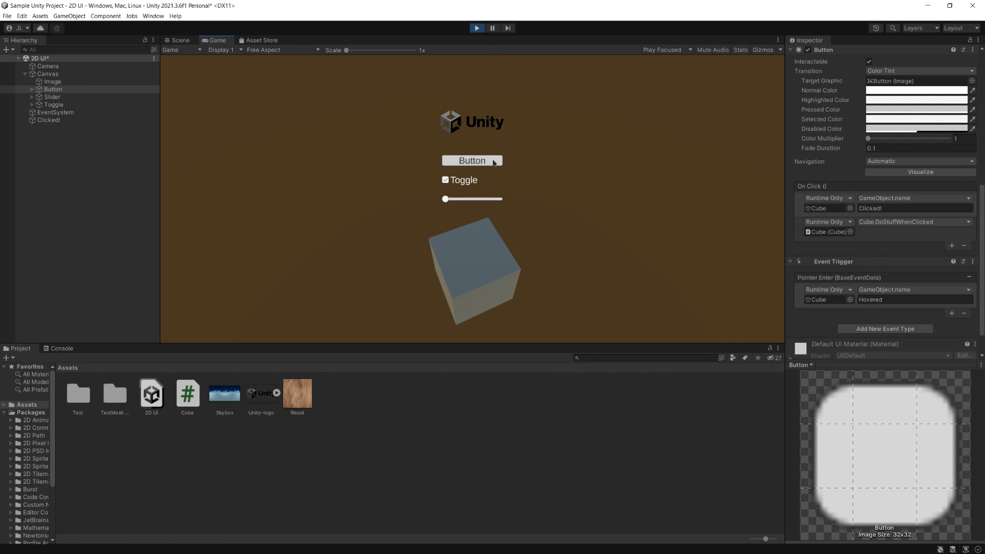